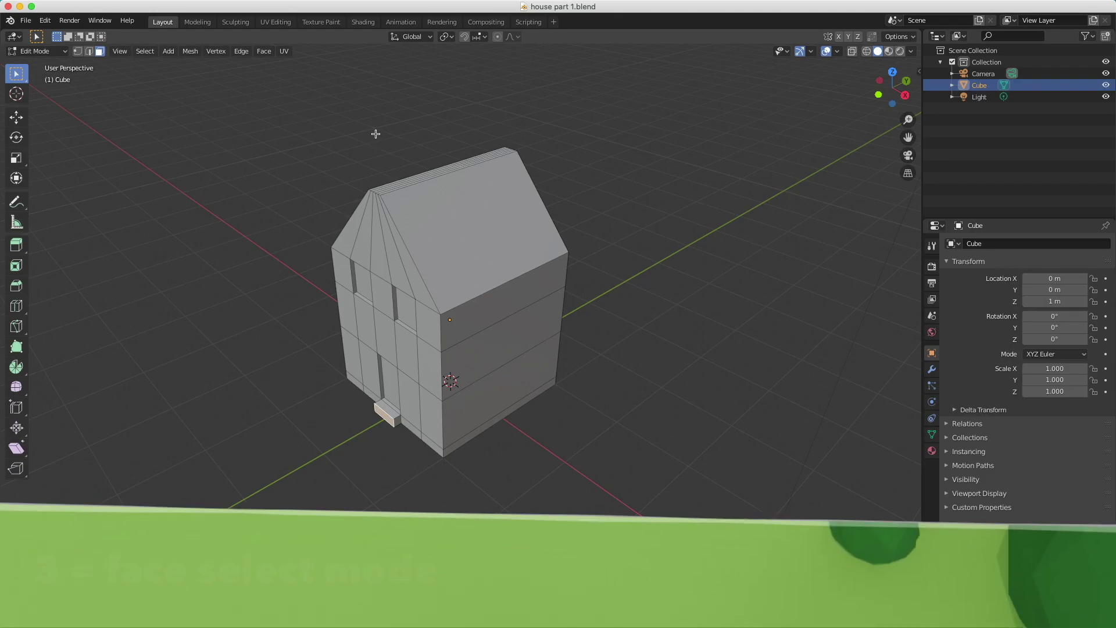
- Switch to face select mode and orbit above the gable end to see both roof slopes
{"action": "key", "text": "3"}
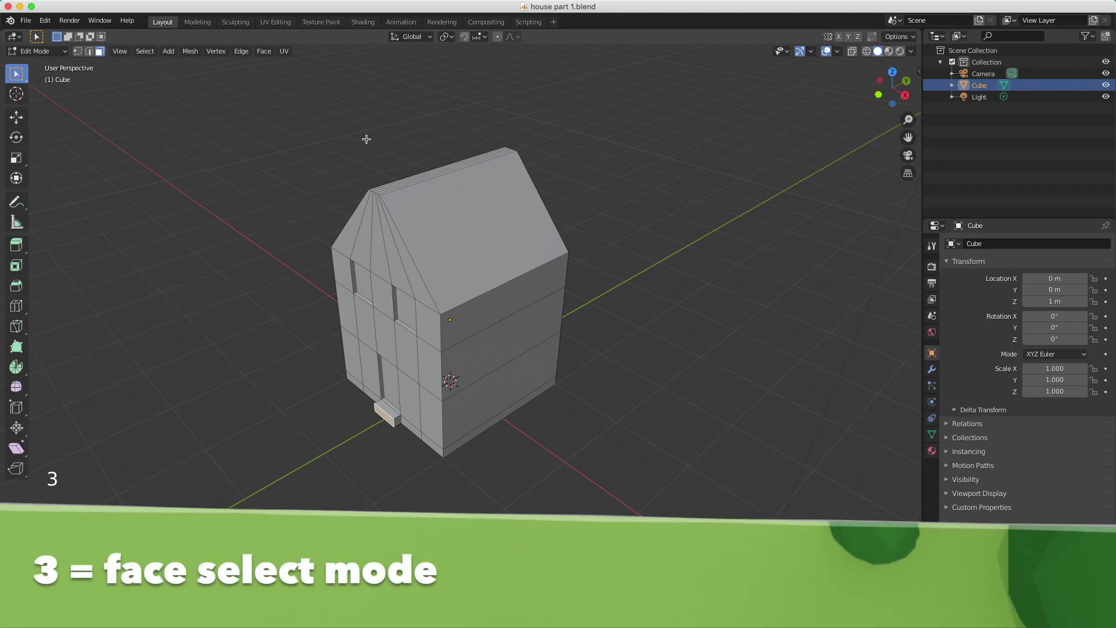
{"action": "middle_click_drag", "start_coordinate": [365, 143], "coordinate": [420, 185]}
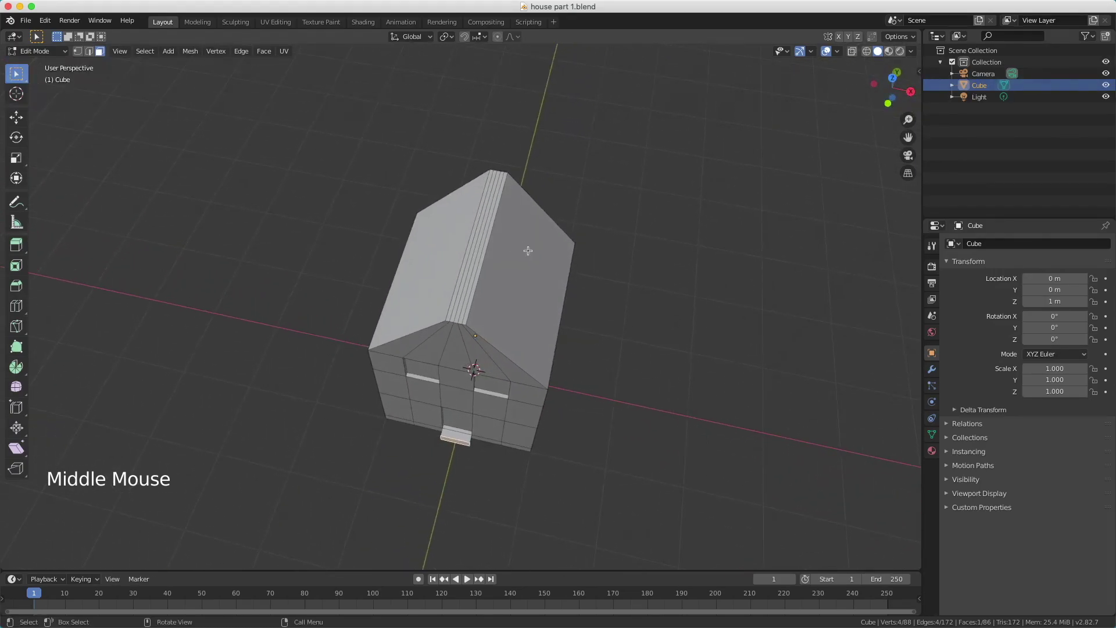
- Select both roof slopes and the five ridge strips, leaving the door's bottom strip out
{"action": "left_click", "coordinate": [436, 263], "text": "shift"}
{"action": "left_click", "coordinate": [467, 258], "text": "shift"}
{"action": "left_click", "coordinate": [470, 256], "text": "shift"}
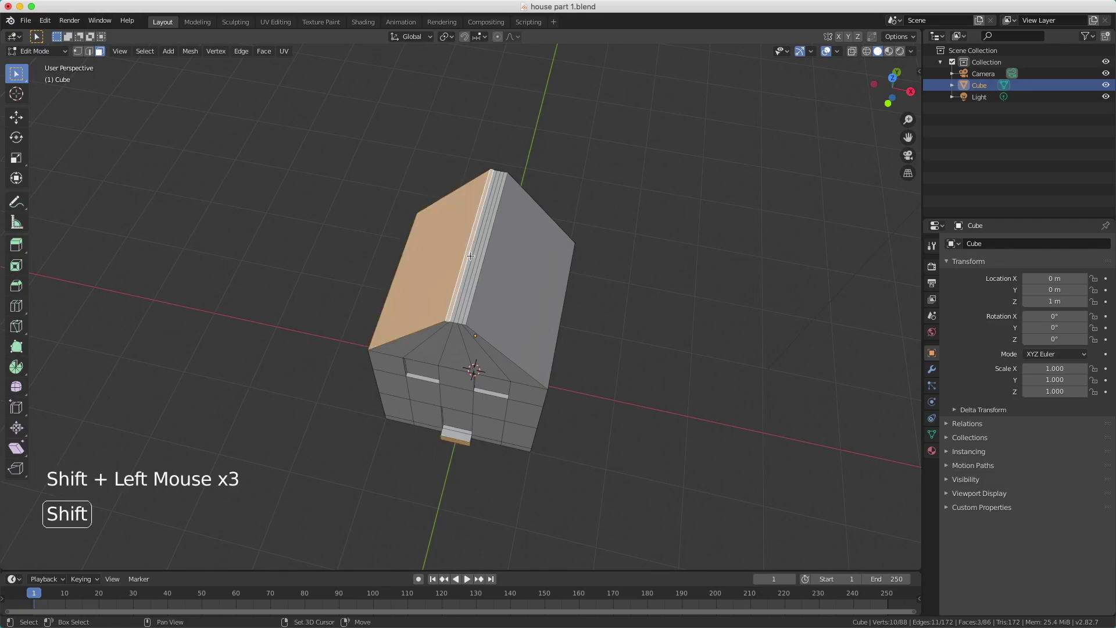
{"action": "left_click", "coordinate": [475, 258], "text": "shift"}
{"action": "left_click", "coordinate": [479, 256], "text": "shift"}
{"action": "left_click", "coordinate": [485, 258], "text": "shift"}
{"action": "left_click", "coordinate": [505, 279], "text": "shift"}
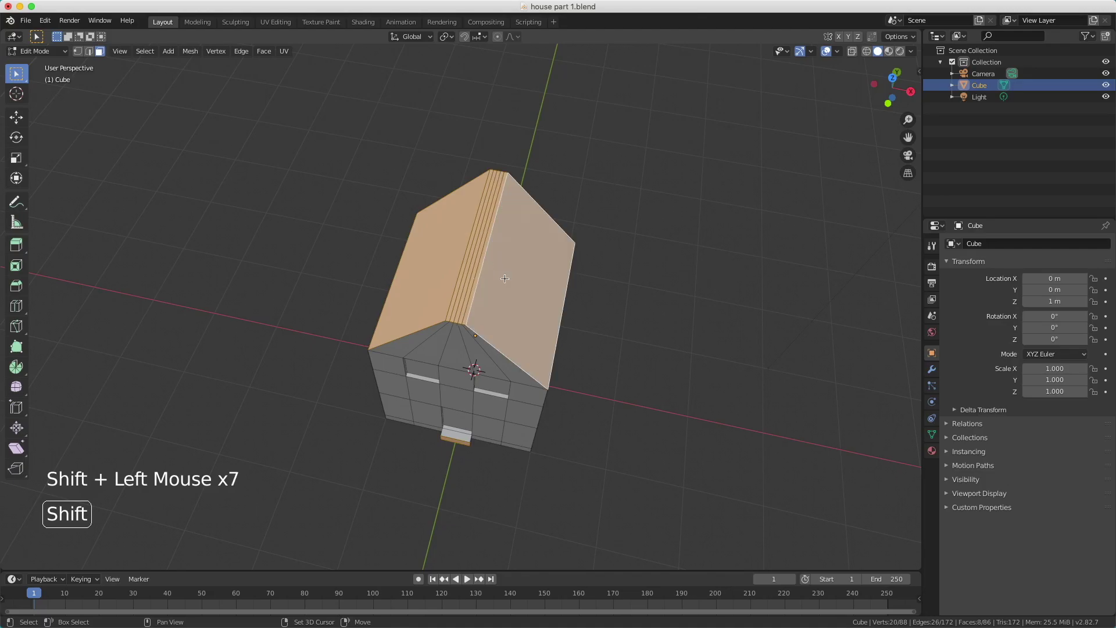
{"action": "left_click", "coordinate": [454, 440], "text": "shift"}
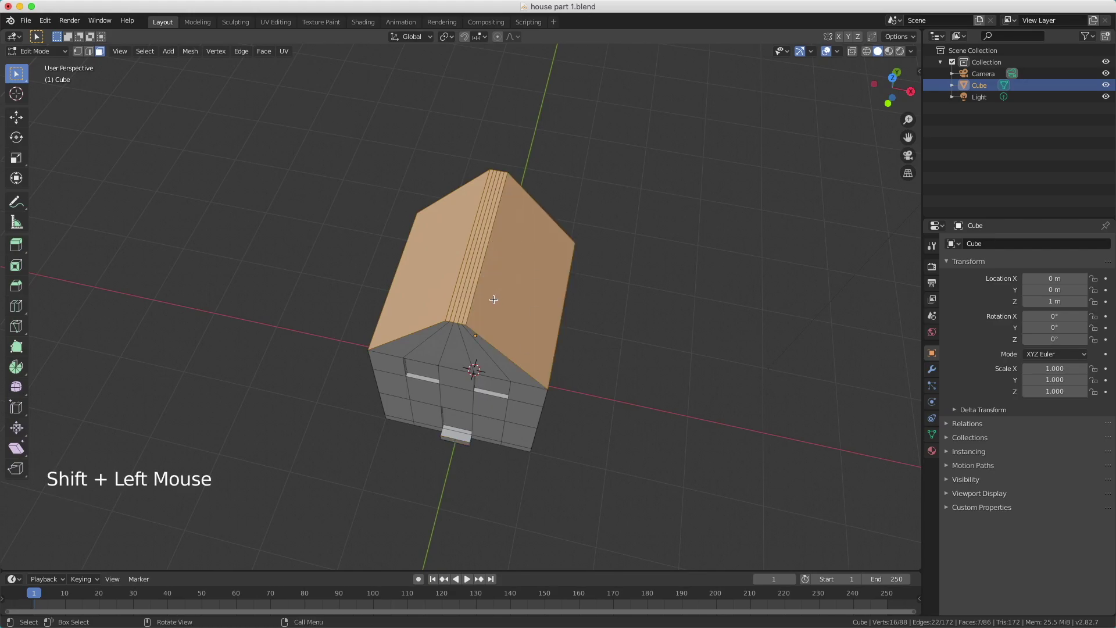
- Extrude the selected roof faces outward about 0.14 m to thicken the roof
{"action": "key", "text": "e"}
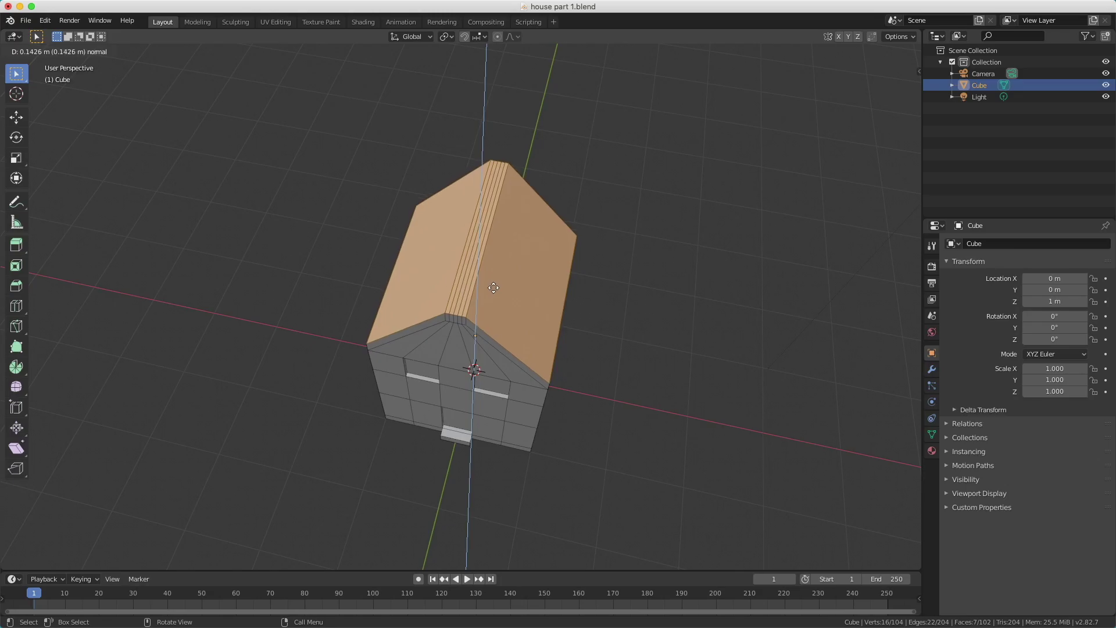
{"action": "left_click", "coordinate": [493, 288]}
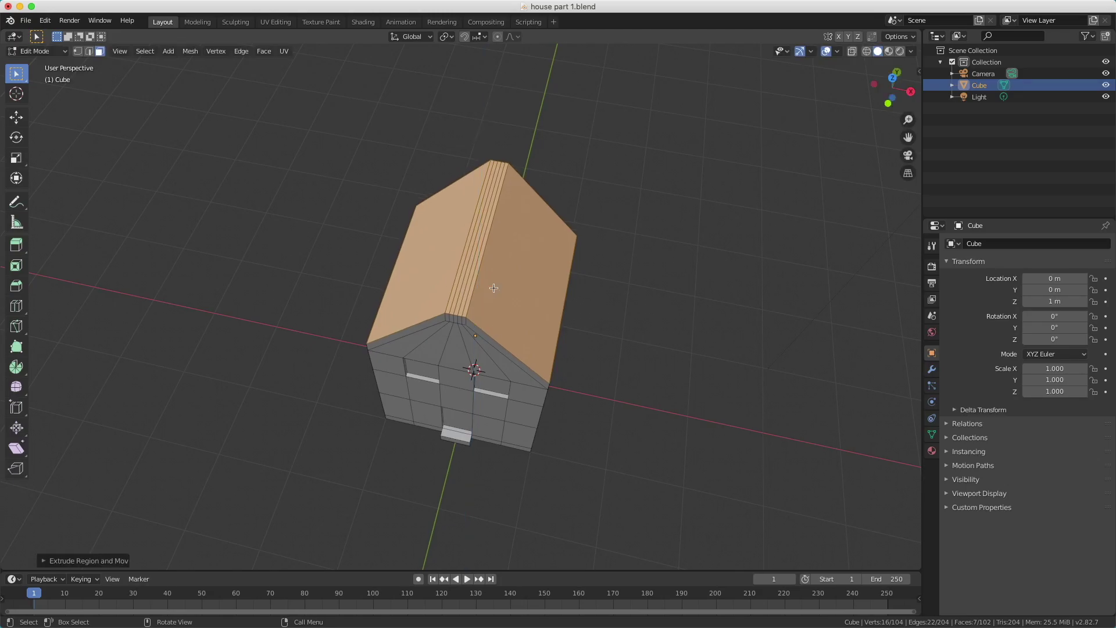
{"action": "middle_click_drag", "start_coordinate": [543, 358], "coordinate": [532, 322]}
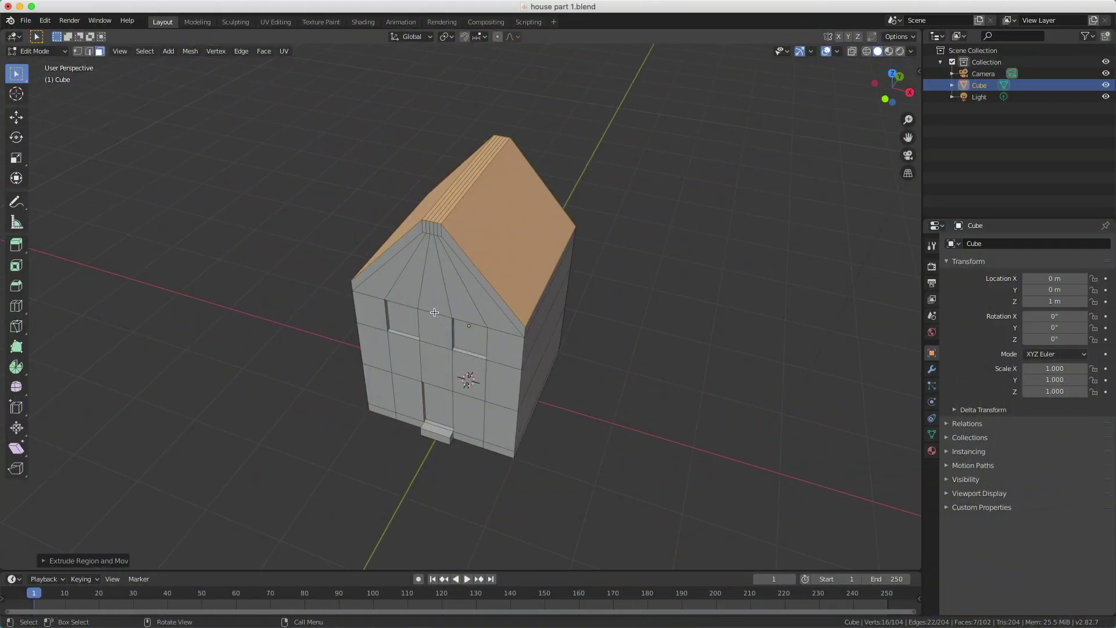
- Select both roof lower-edge strips and extrude them in place, cancelling the X move
{"action": "left_click", "coordinate": [531, 321]}
{"action": "middle_click_drag", "start_coordinate": [426, 306], "coordinate": [447, 297]}
{"action": "key", "text": "shift"}
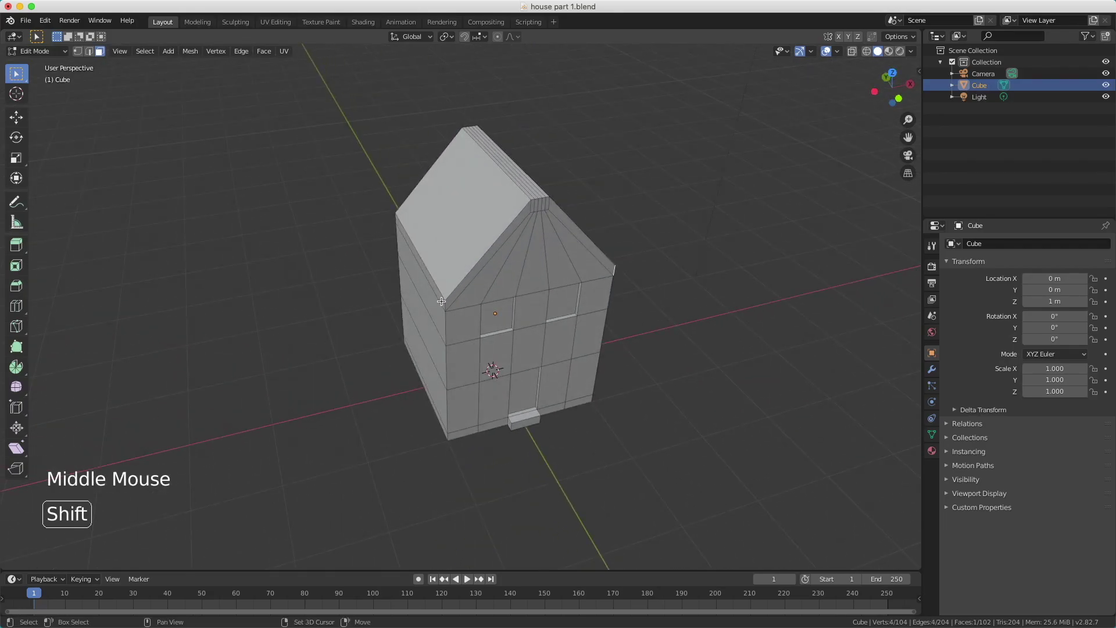
{"action": "left_click", "coordinate": [442, 302], "text": "shift"}
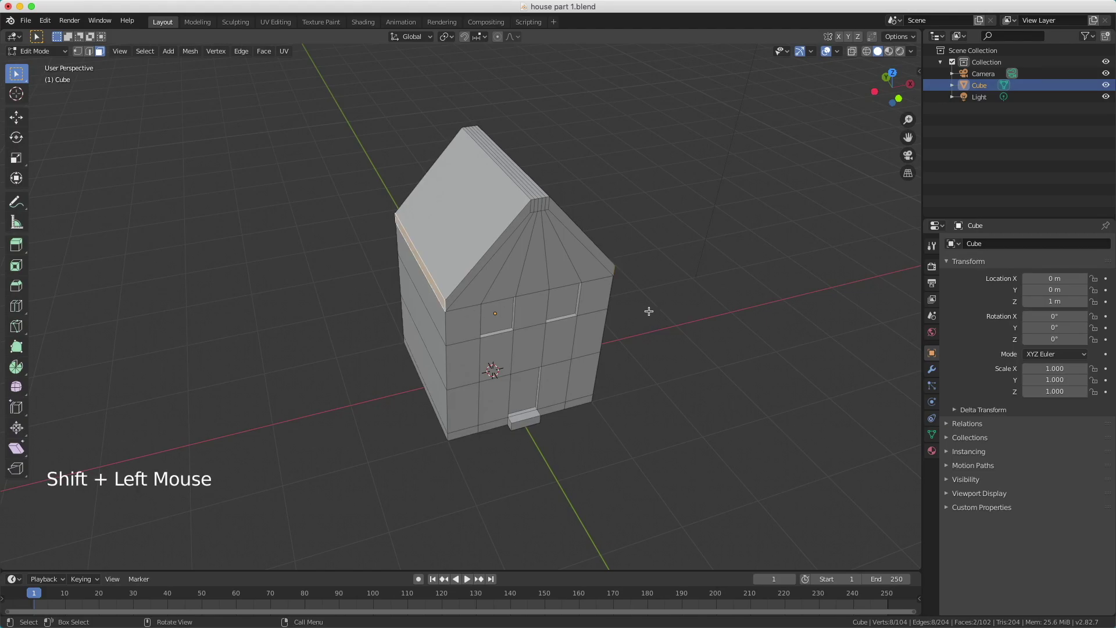
{"action": "middle_click_drag", "start_coordinate": [650, 310], "coordinate": [626, 313]}
{"action": "key", "text": "e"}
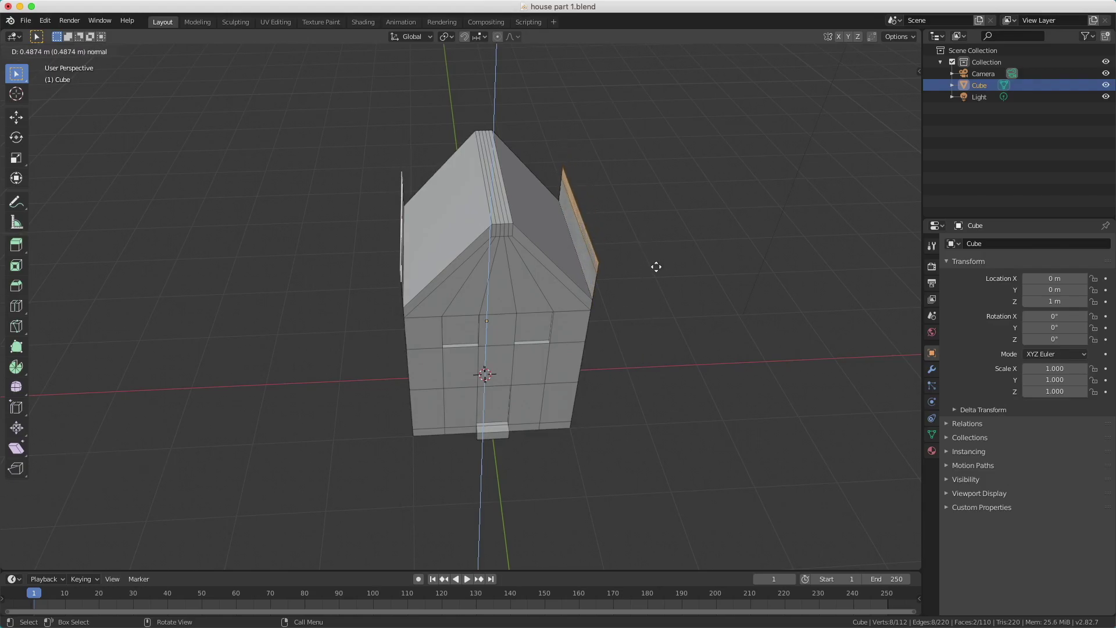
{"action": "key", "text": "x"}
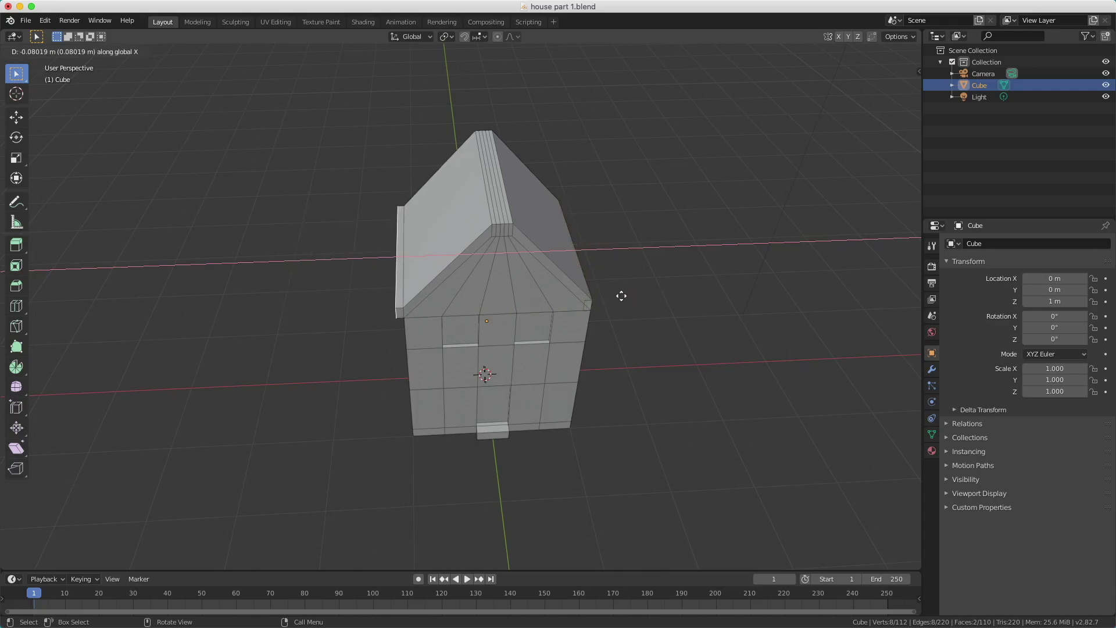
{"action": "key", "text": "Escape"}
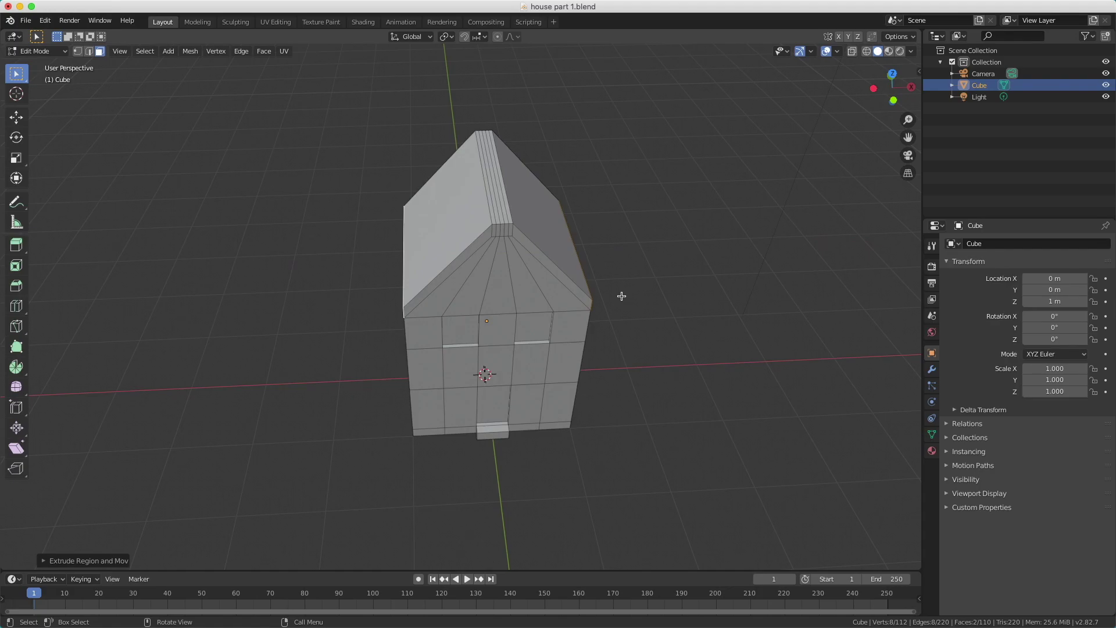
{"action": "middle_click_drag", "start_coordinate": [628, 304], "coordinate": [694, 277]}
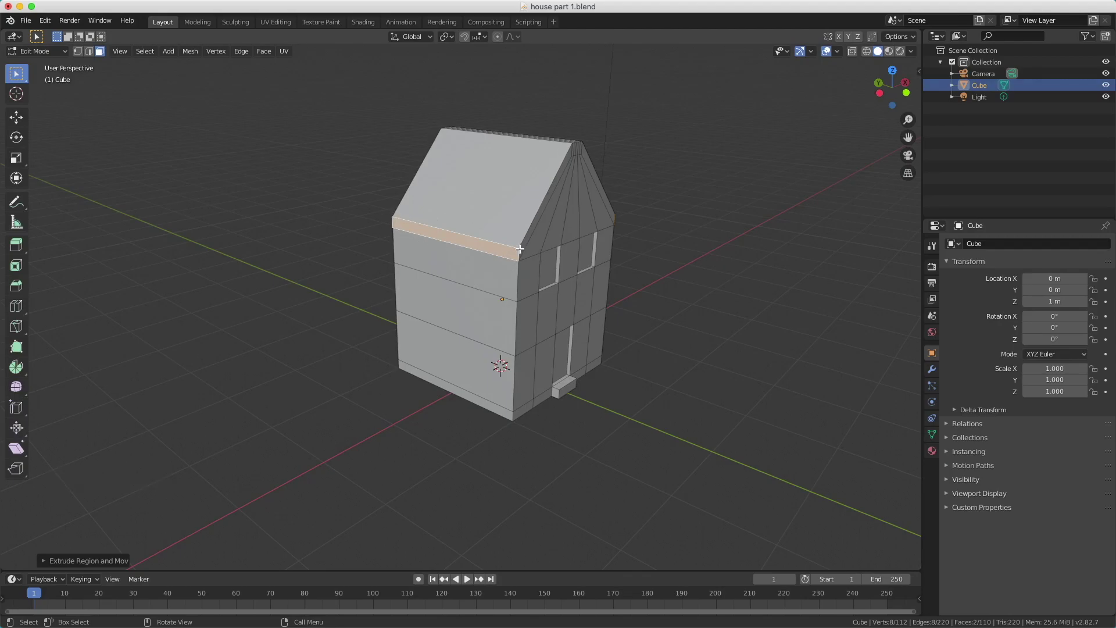
- Scale the roof-edge strips about 1.14 along X so the eaves overhang both walls
{"action": "middle_click_drag", "start_coordinate": [756, 224], "coordinate": [660, 248]}
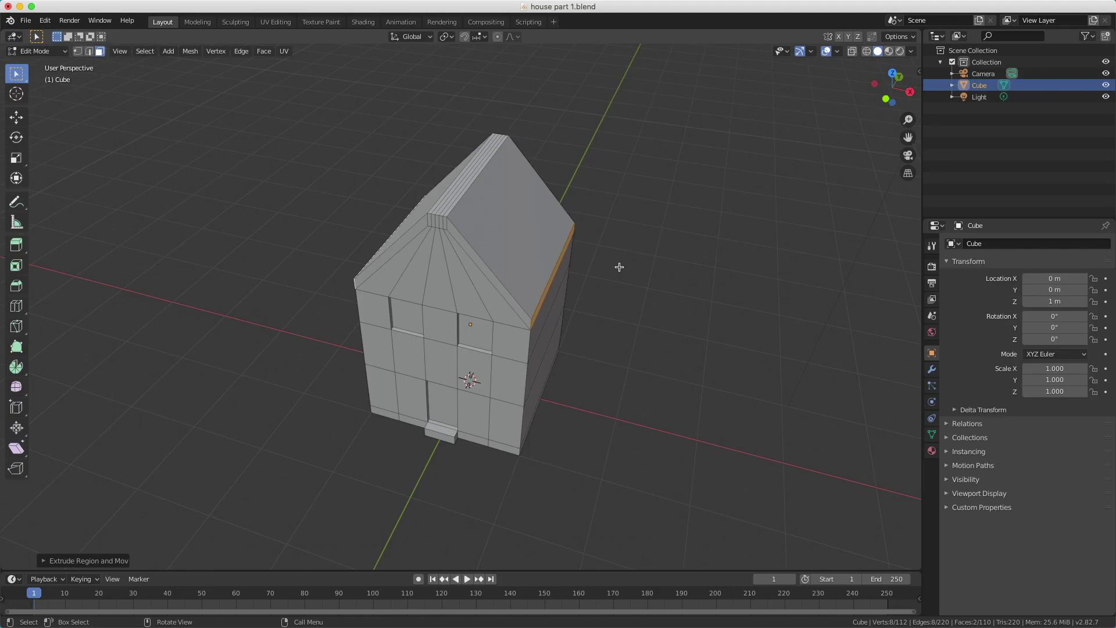
{"action": "key", "text": "s"}
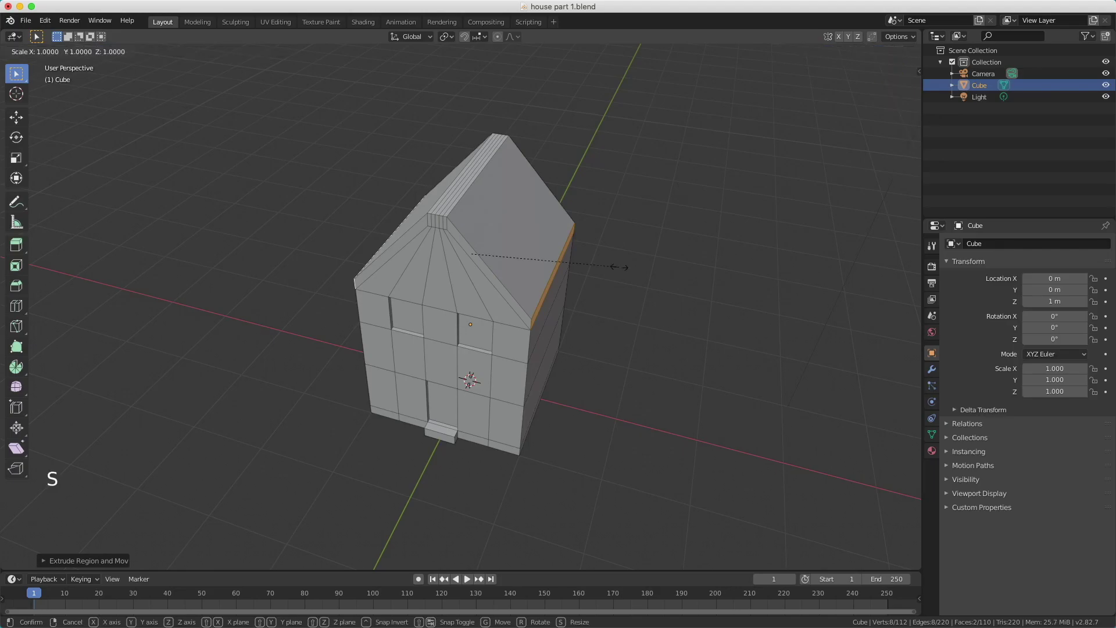
{"action": "key", "text": "x"}
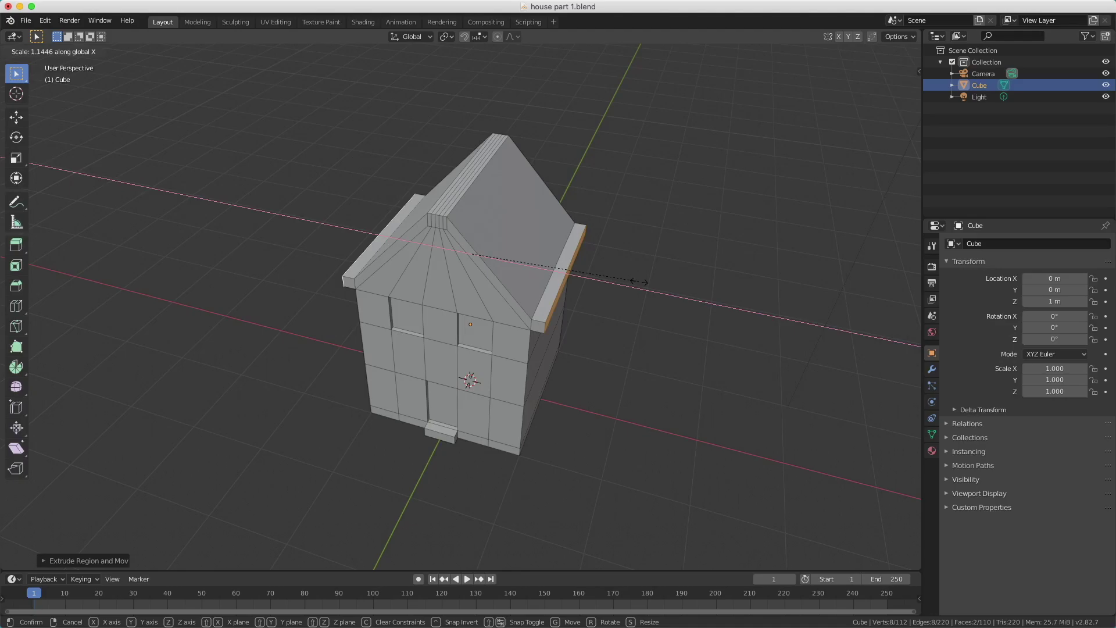
{"action": "left_click", "coordinate": [639, 282]}
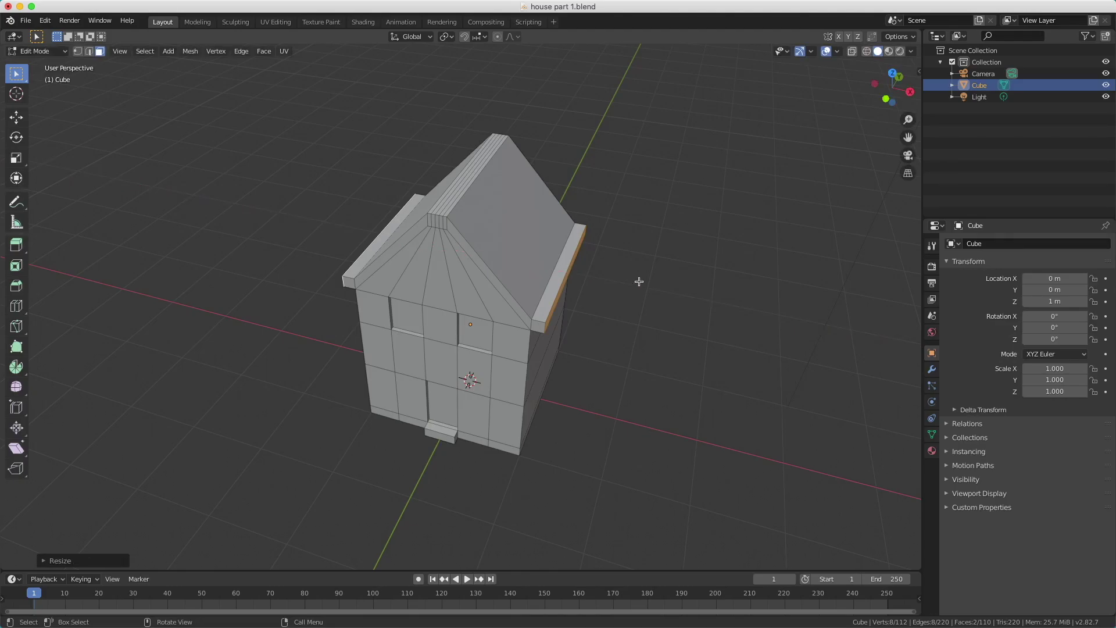
- Select the front gable's roof trim faces from the left eave across the ridge to the right eave
{"action": "left_click", "coordinate": [347, 283]}
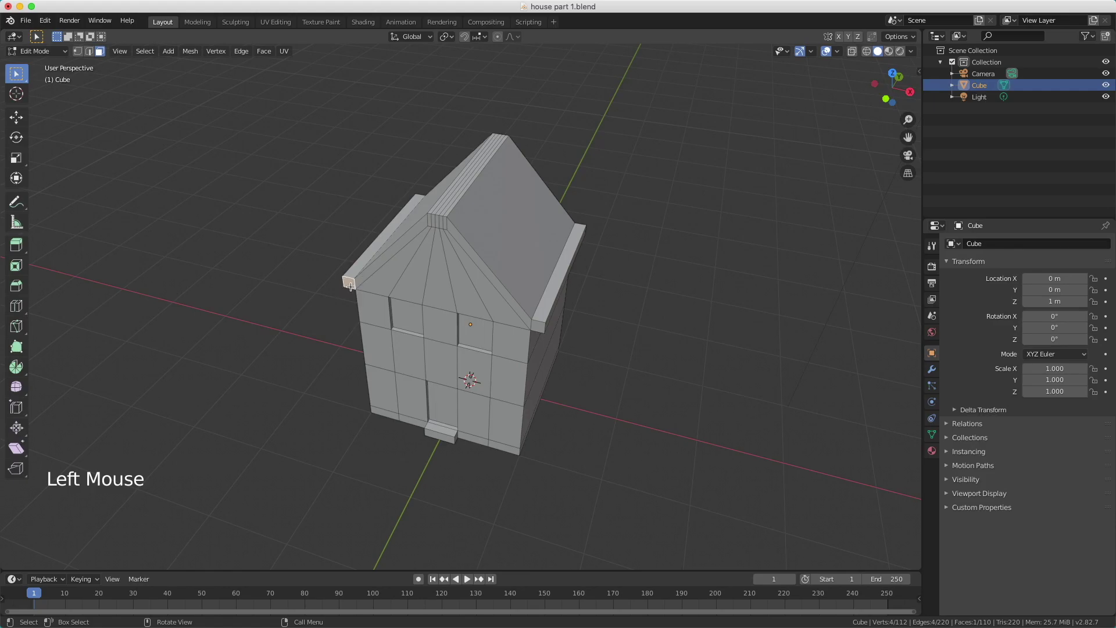
{"action": "left_click", "coordinate": [365, 274], "text": "shift"}
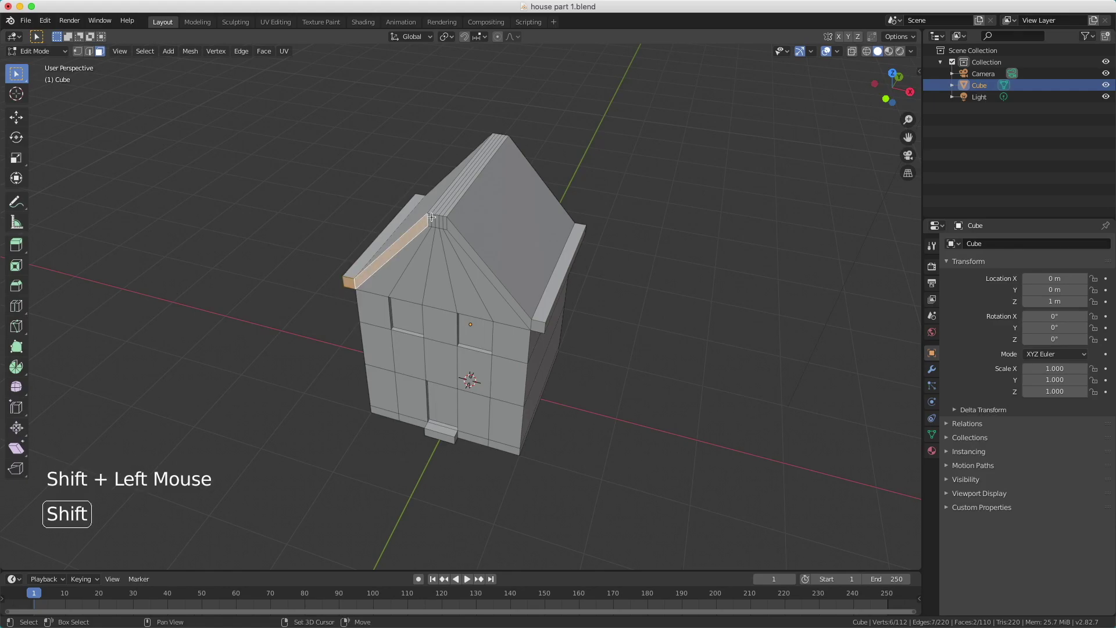
{"action": "left_click", "coordinate": [433, 220], "text": "shift"}
{"action": "left_click", "coordinate": [434, 221], "text": "shift"}
{"action": "left_click", "coordinate": [437, 221], "text": "shift"}
{"action": "left_click", "coordinate": [439, 221], "text": "shift"}
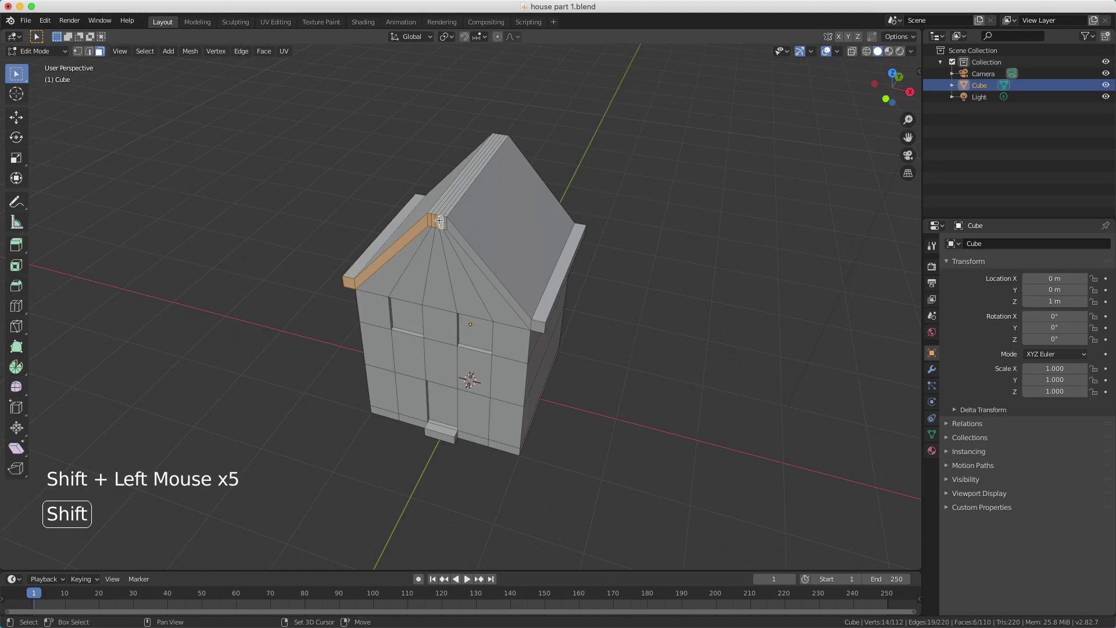
{"action": "left_click", "coordinate": [443, 222], "text": "shift"}
{"action": "left_click", "coordinate": [448, 227], "text": "shift"}
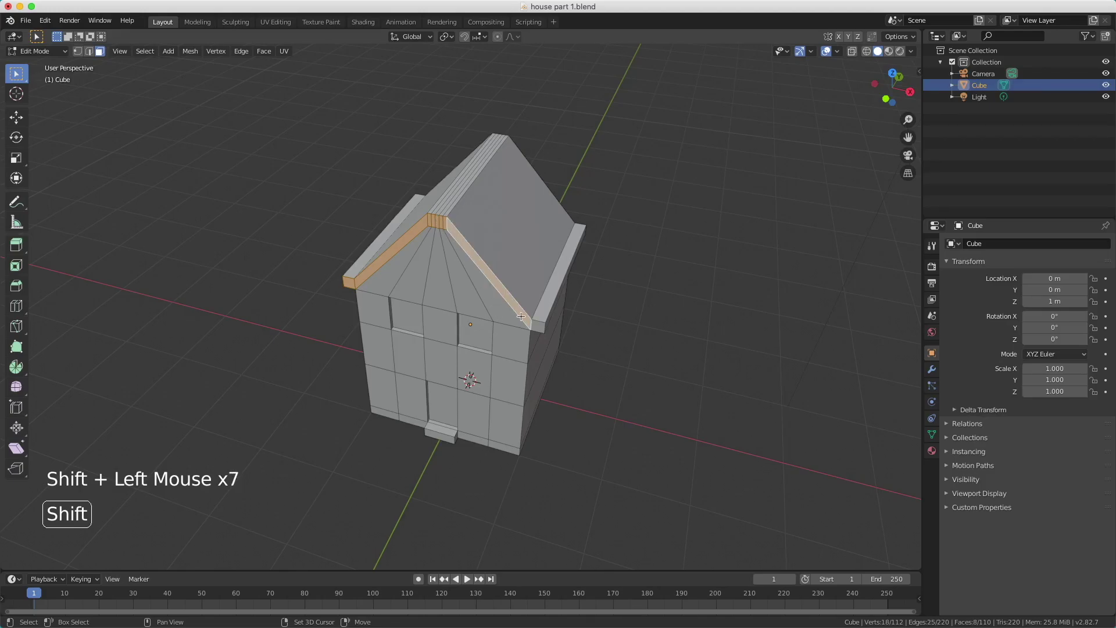
{"action": "left_click", "coordinate": [537, 326], "text": "shift"}
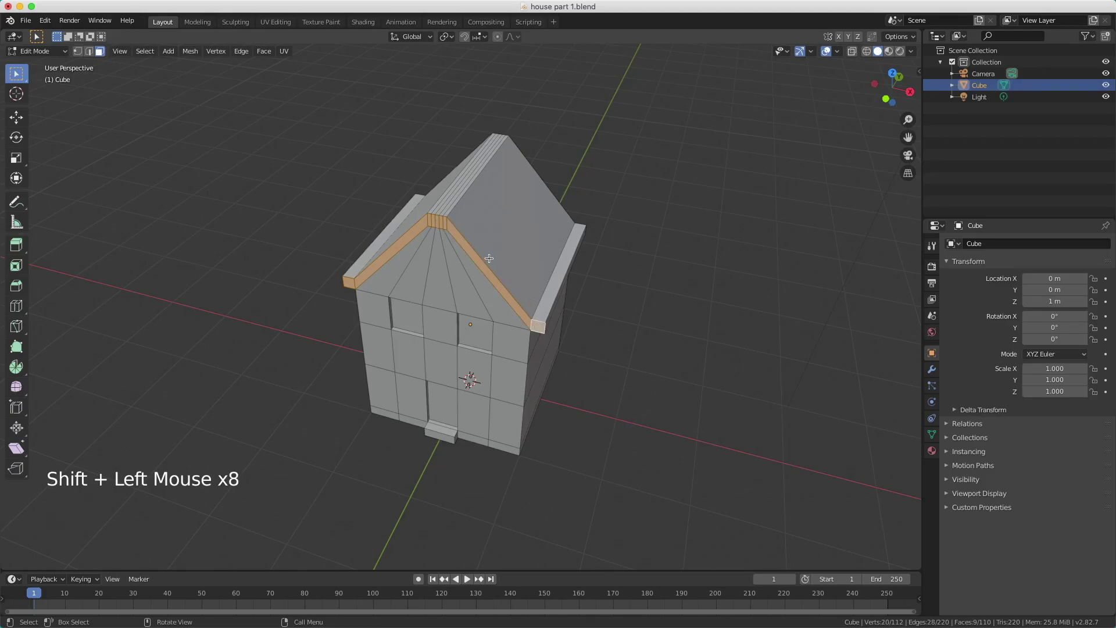
- Extrude the selected trim faces outward to form a thicker roof border
{"action": "key", "text": "e"}
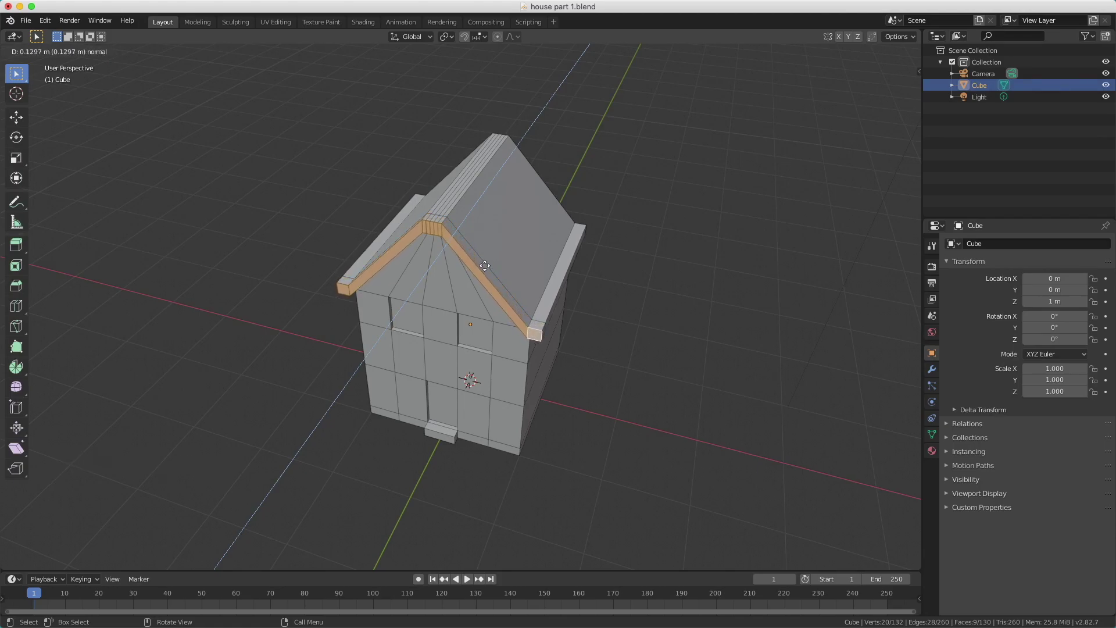
{"action": "left_click", "coordinate": [485, 266]}
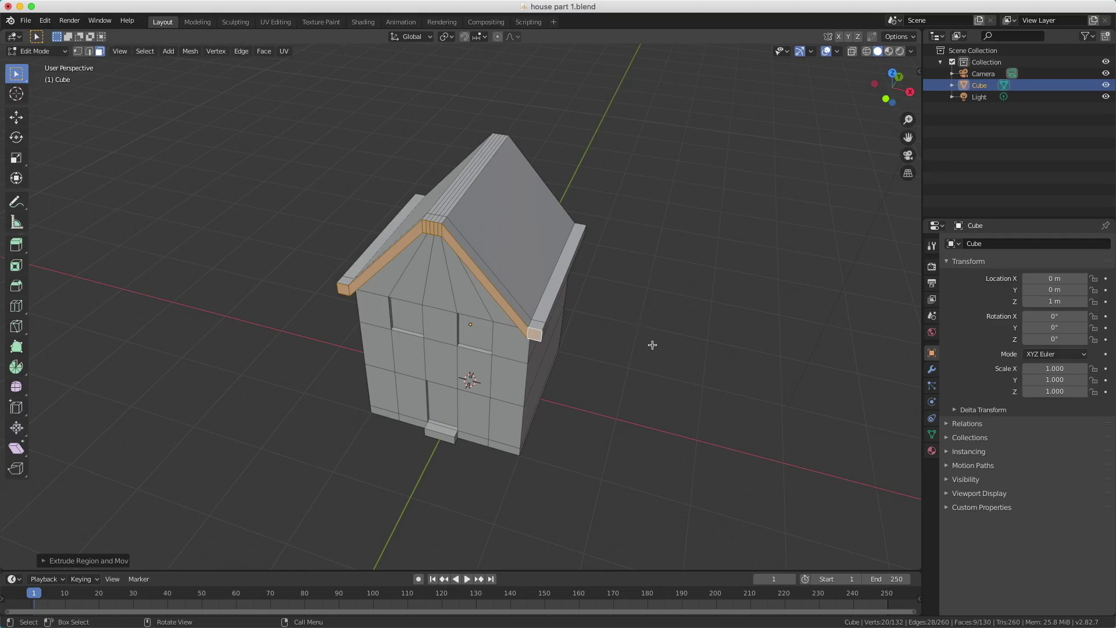
{"action": "middle_click_drag", "start_coordinate": [652, 333], "coordinate": [628, 317]}
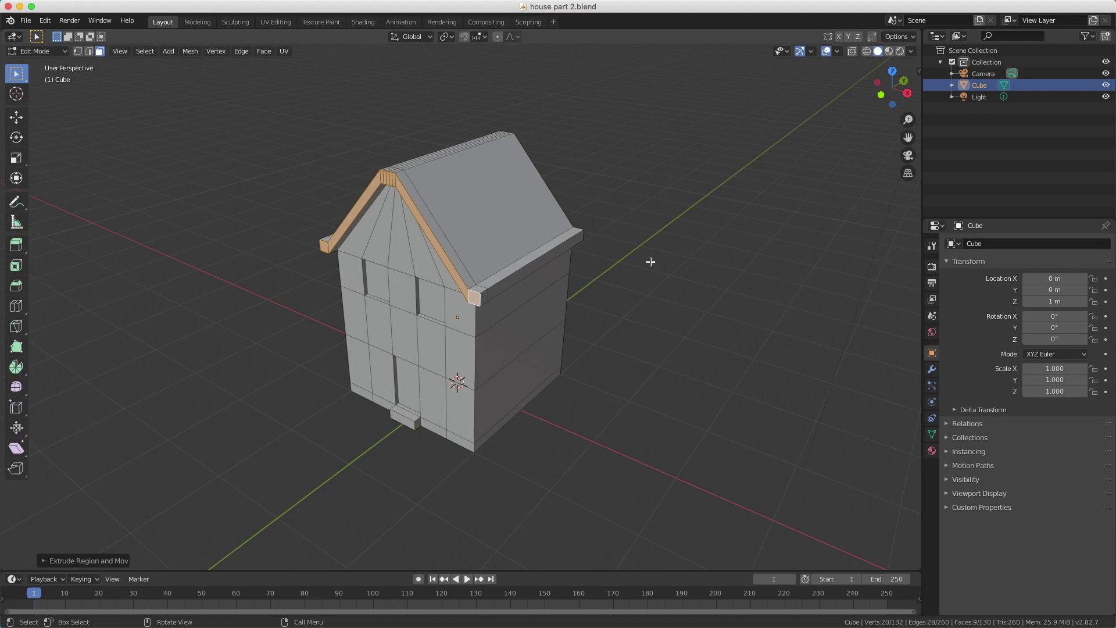
- Return the house to Object Mode and bring up the Add menu
{"action": "key", "text": "Tab"}
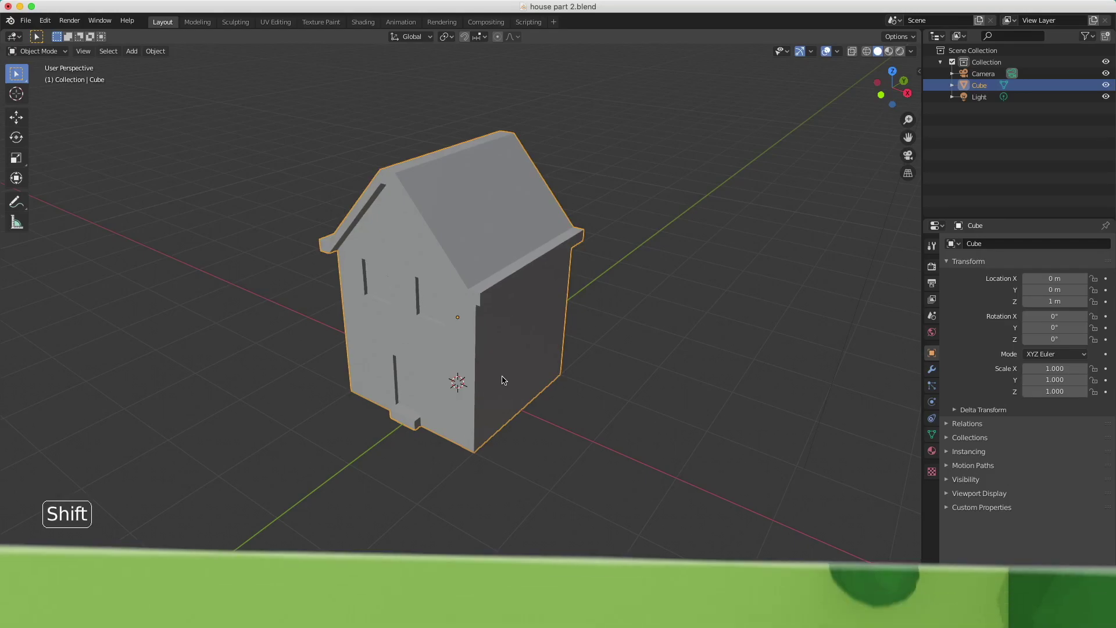
{"action": "key", "text": "shift+a"}
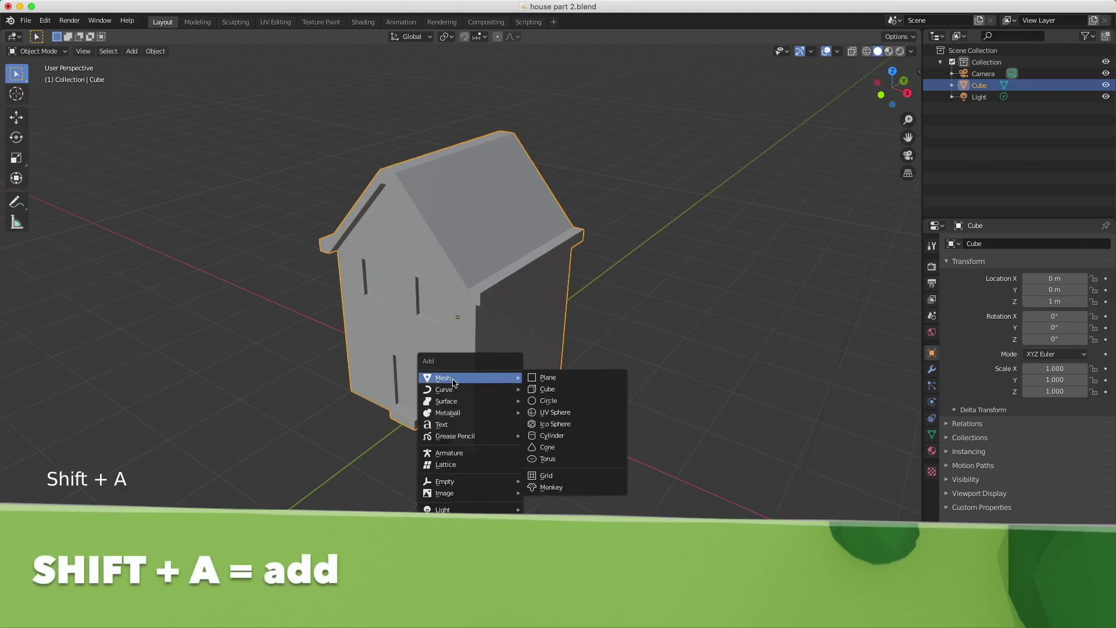
- Add a mesh cube, Cube.001, at the origin and switch to top view
{"action": "left_click", "coordinate": [545, 390]}
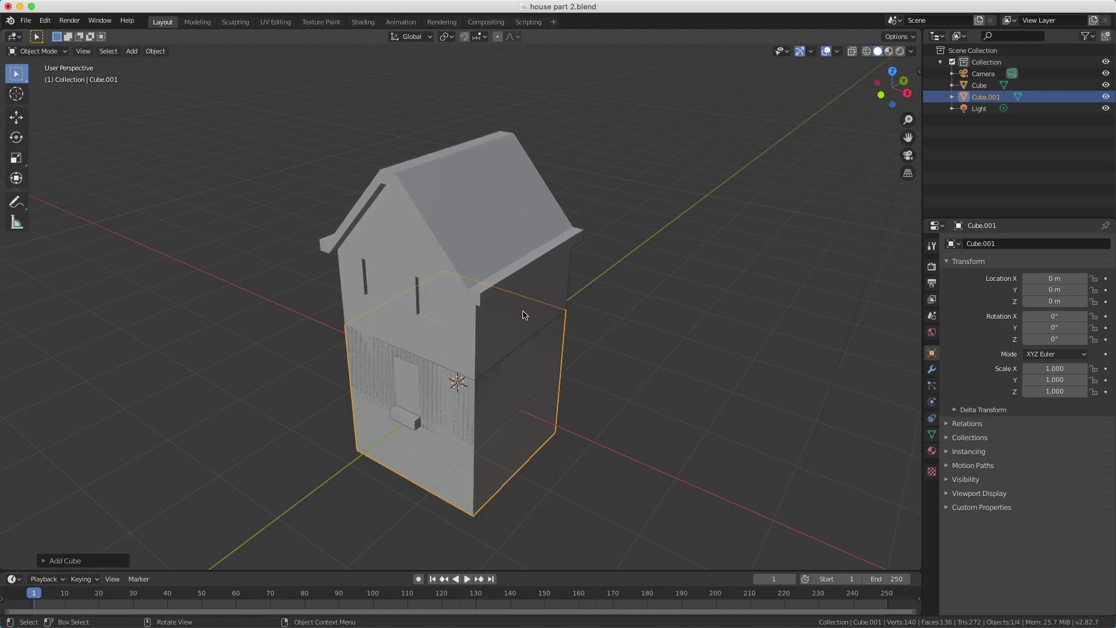
{"action": "key", "text": "KP_7"}
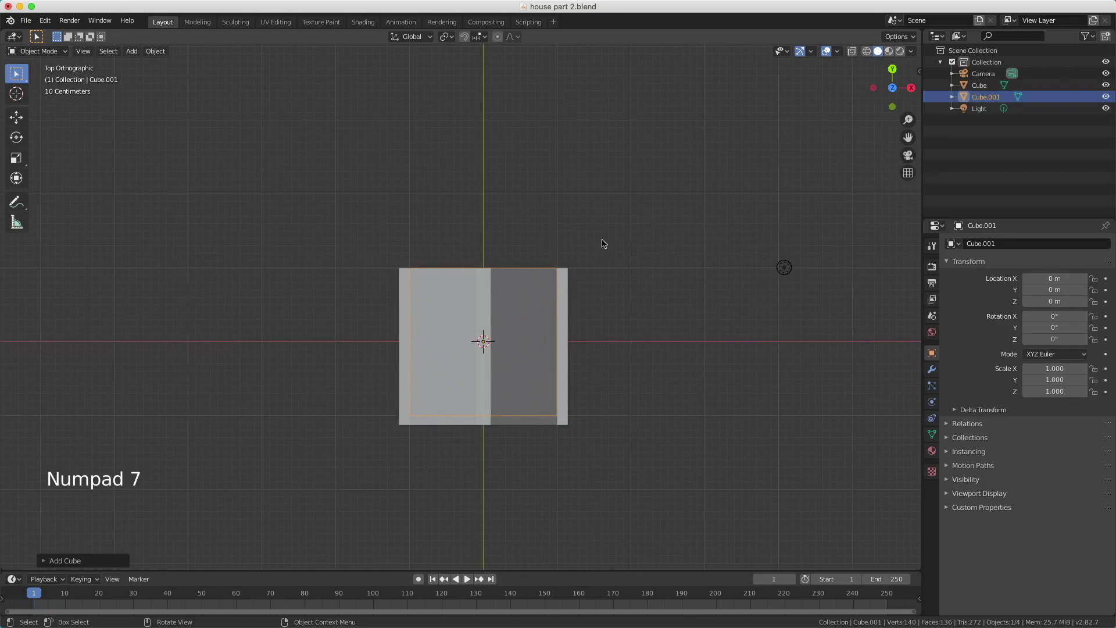
- Scale Cube.001 down to 0.2 and move it to X 0.5 m, Y 0.6 m
{"action": "key", "text": "s"}
{"action": "key", "text": "ctrl"}
{"action": "mouse_move", "coordinate": [541, 301]}
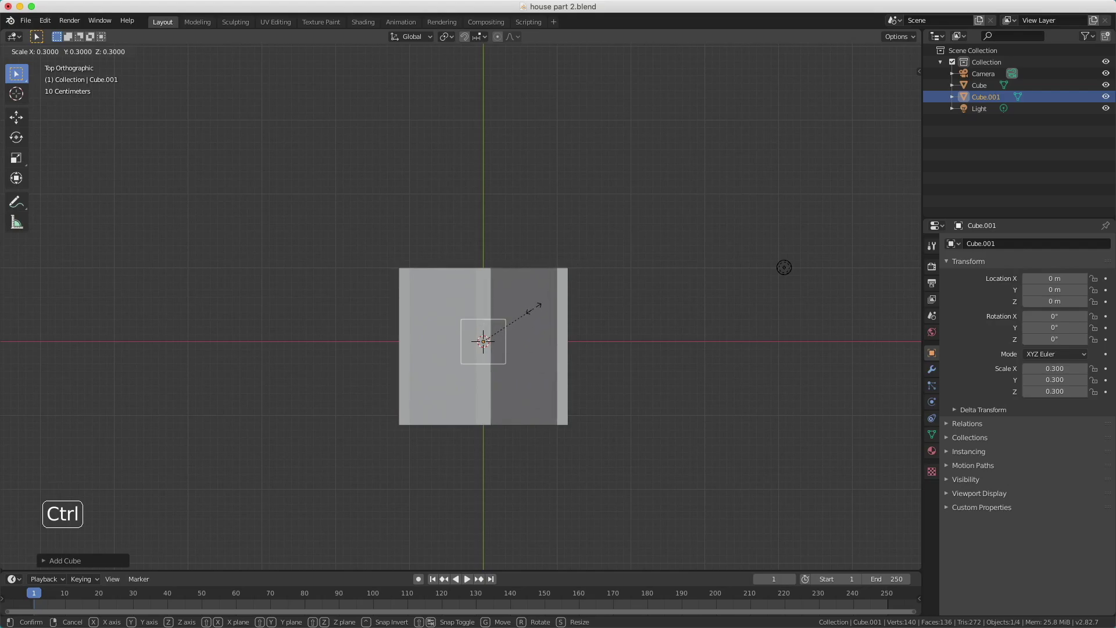
{"action": "left_click", "coordinate": [486, 364]}
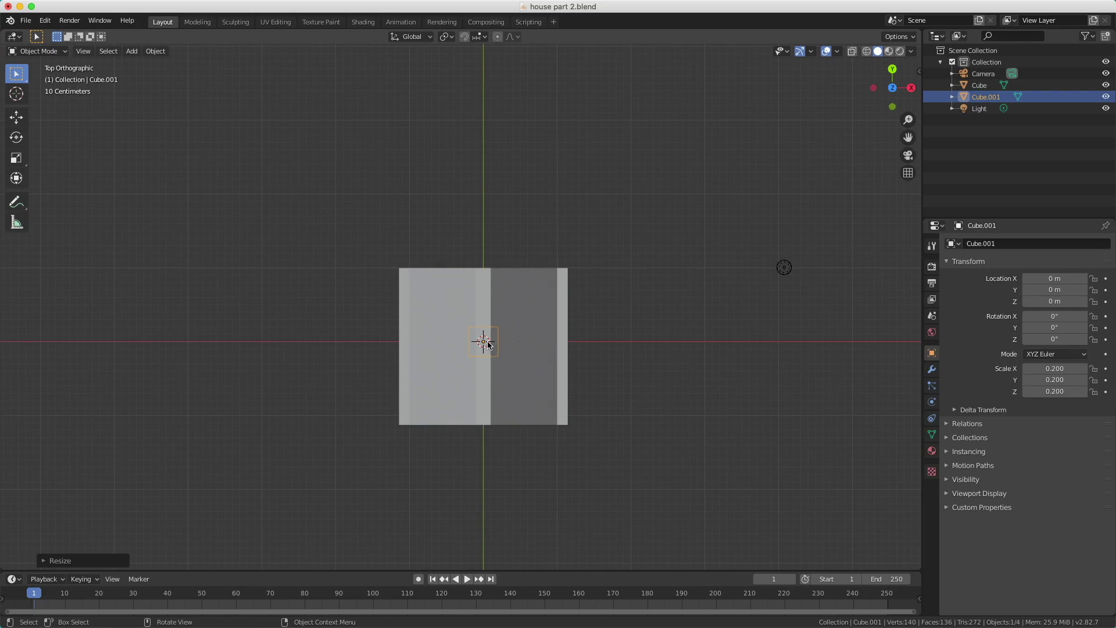
{"action": "key", "text": "g"}
{"action": "key", "text": "ctrl"}
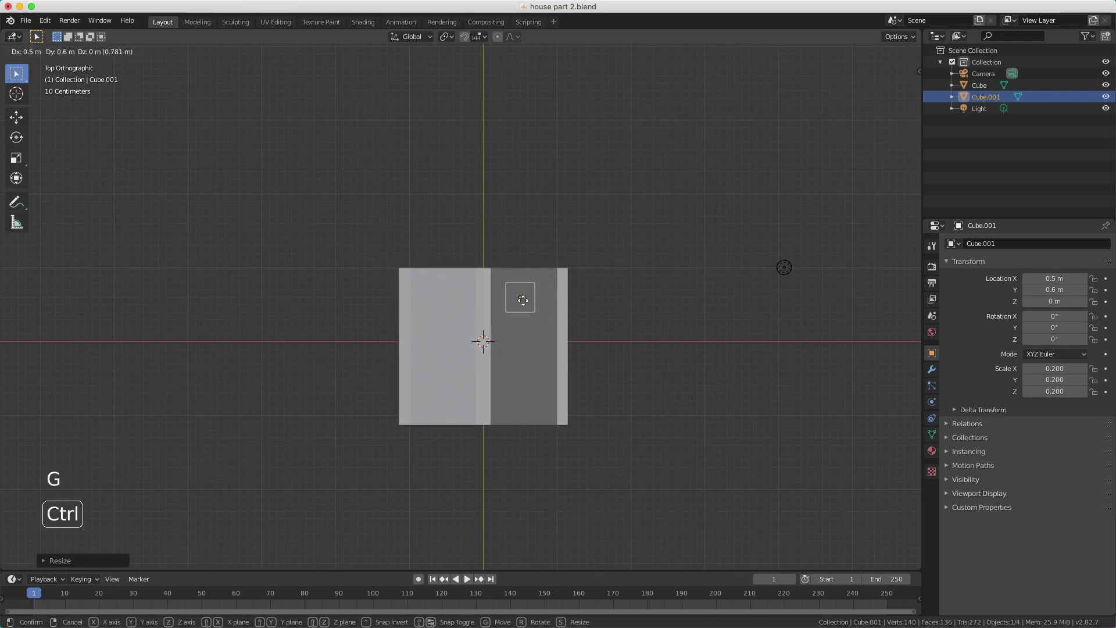
{"action": "left_click", "coordinate": [522, 300]}
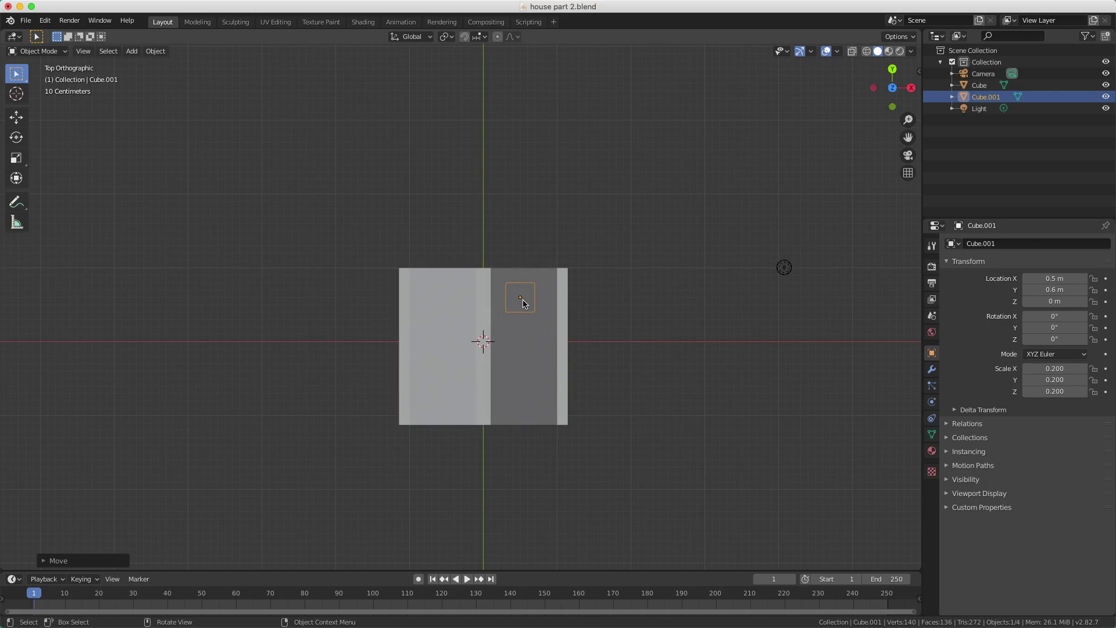
{"action": "key", "text": "KP_1"}
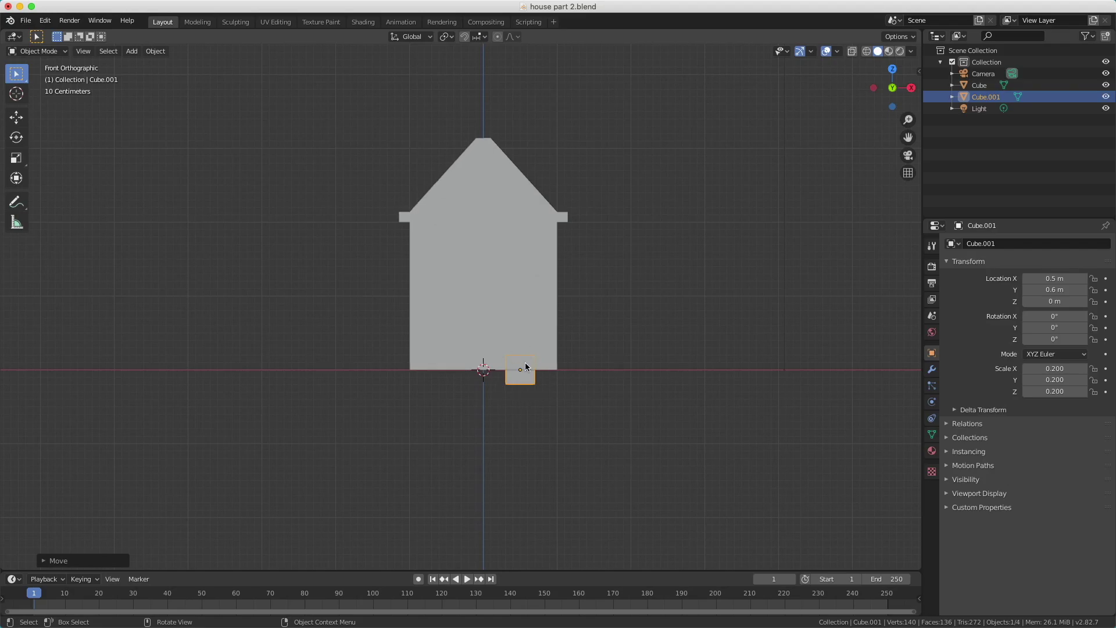
- Raise Cube.001 vertically to Z 2.6698 m so it sits on the roof slope
{"action": "key", "text": "g"}
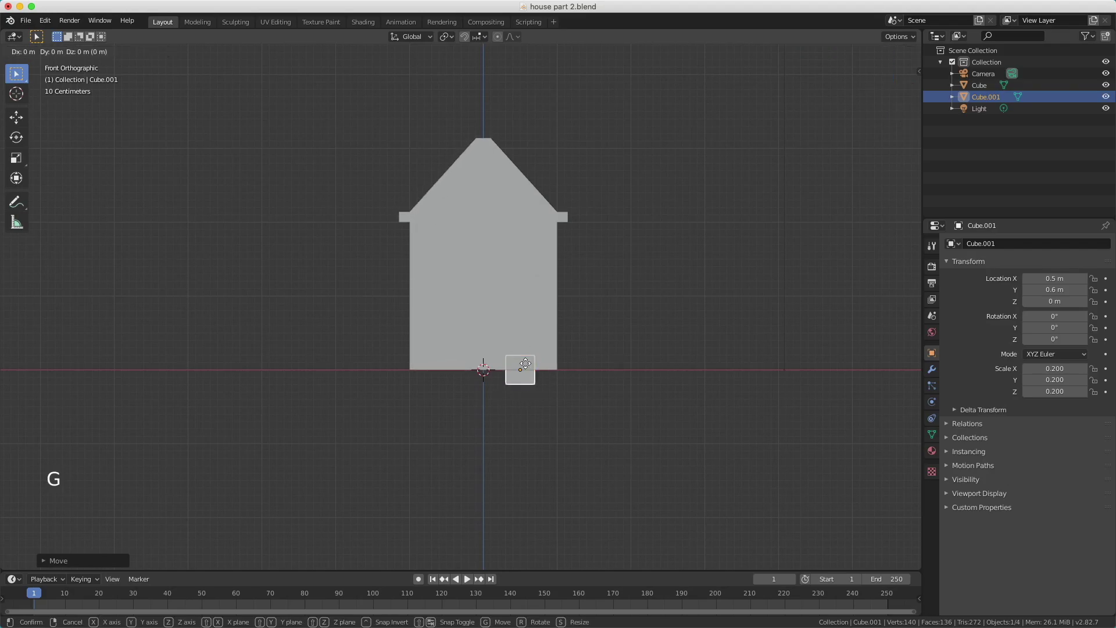
{"action": "key", "text": "z"}
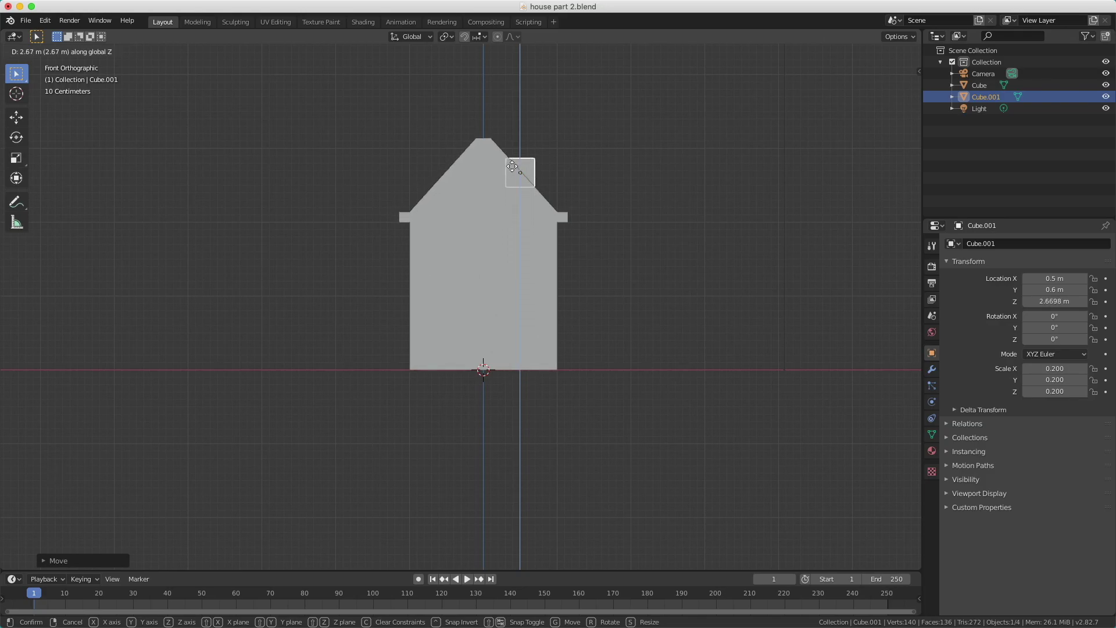
{"action": "left_click", "coordinate": [521, 176]}
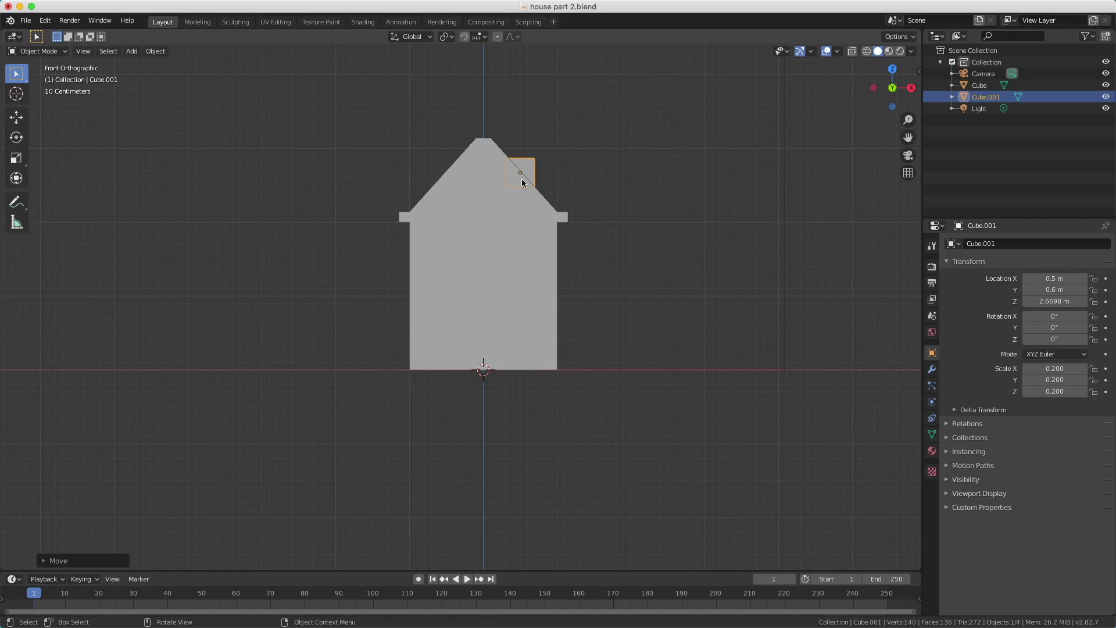
{"action": "middle_click_drag", "start_coordinate": [697, 190], "coordinate": [632, 244]}
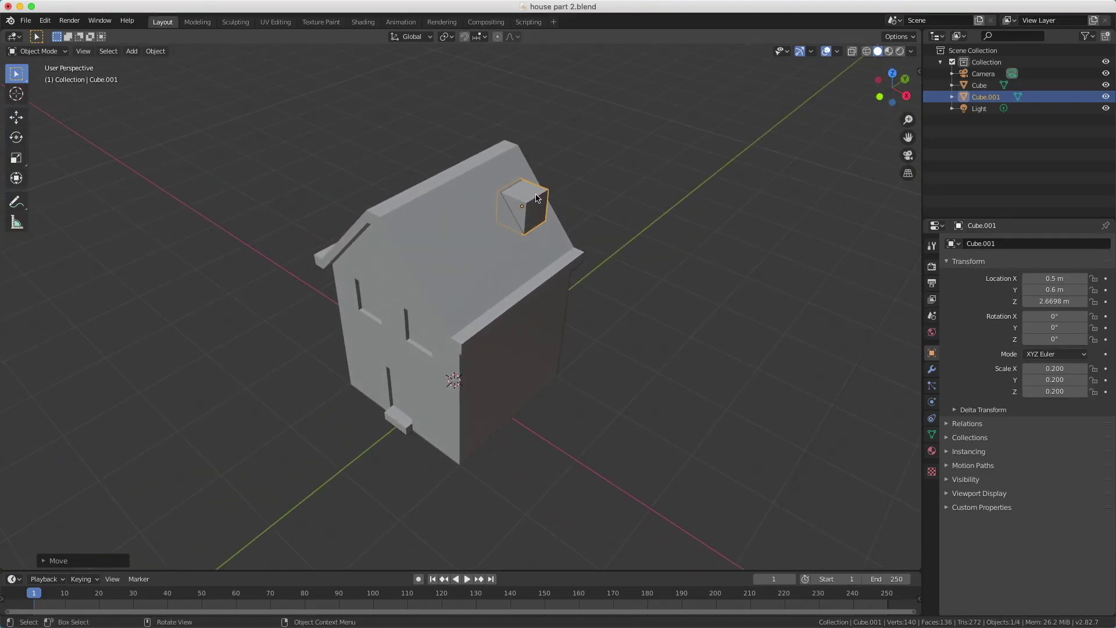
- In Edit Mode, raise the cube's top face about 0.40 m along Z for a taller chimney
{"action": "key", "text": "Tab"}
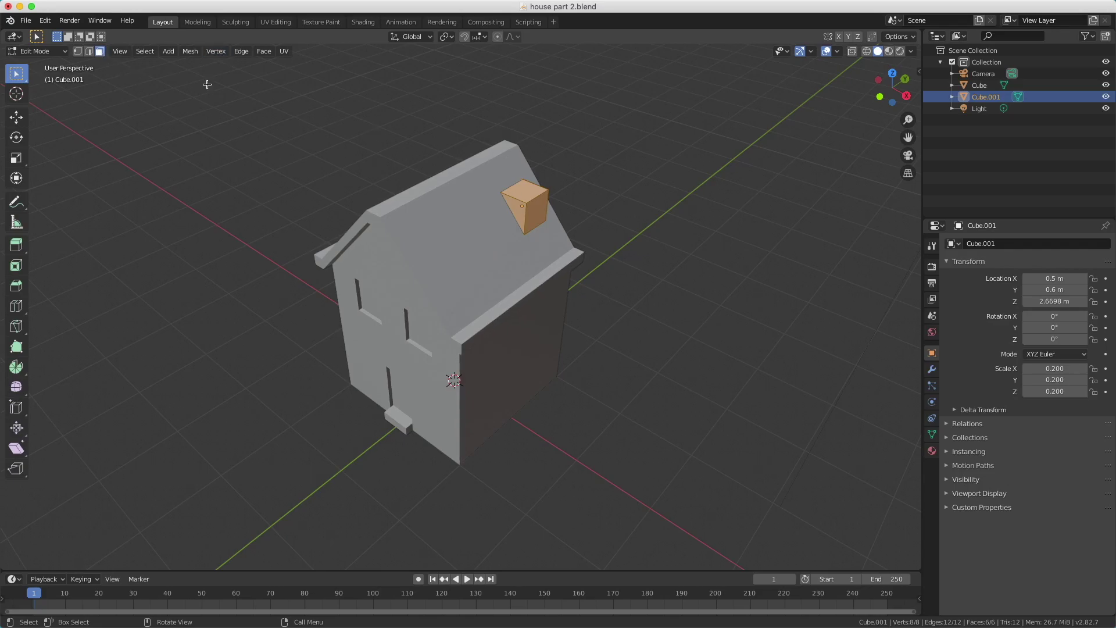
{"action": "left_click", "coordinate": [528, 189]}
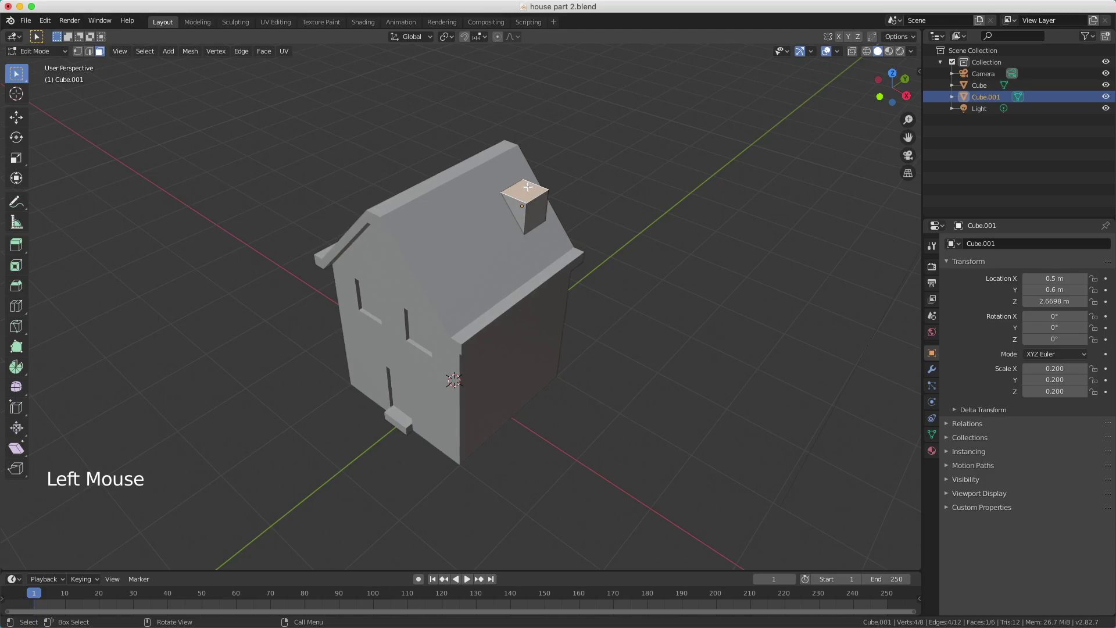
{"action": "key", "text": "g"}
{"action": "key", "text": "z"}
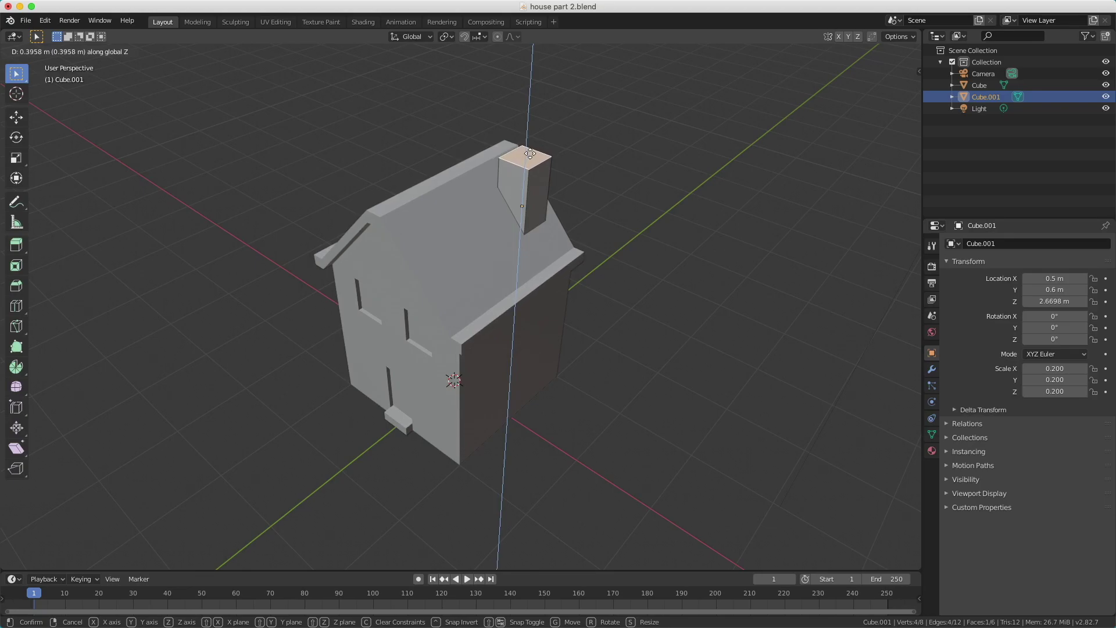
{"action": "left_click", "coordinate": [530, 153]}
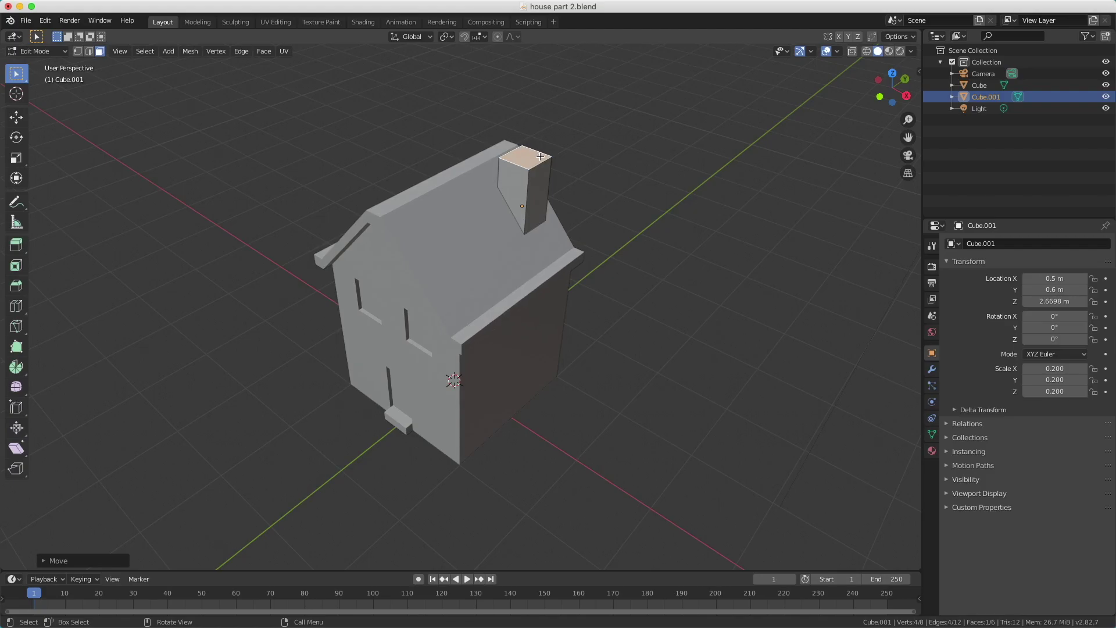
{"action": "key", "text": "e"}
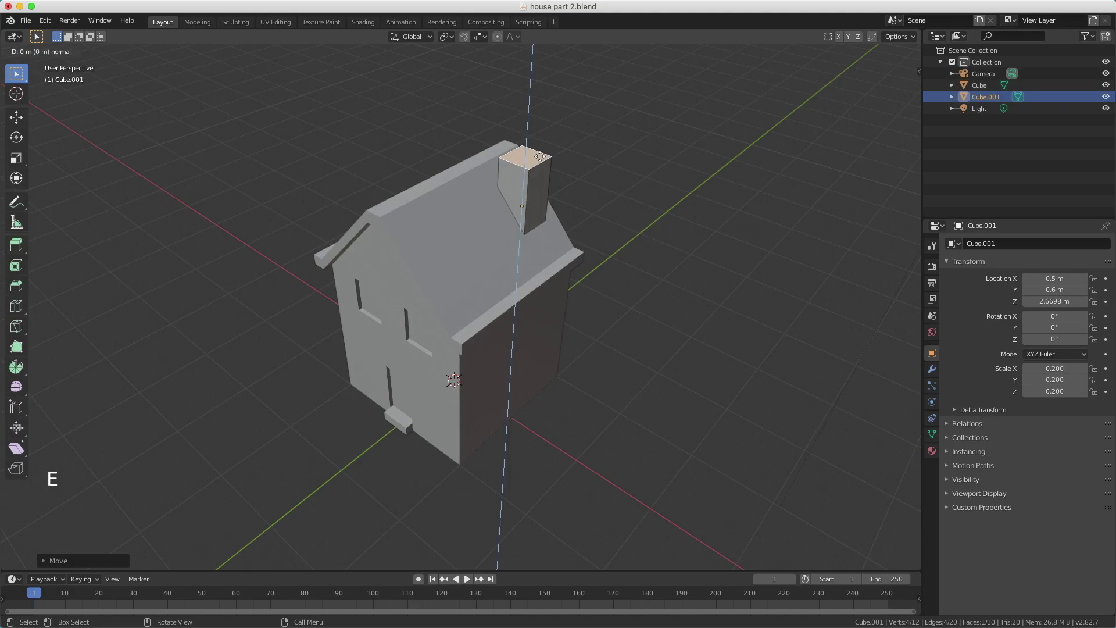
- Shrink the chimney's extruded top face into an inset, then extrude it down to leave a thin-rimmed hollow flue
{"action": "left_click", "coordinate": [540, 156]}
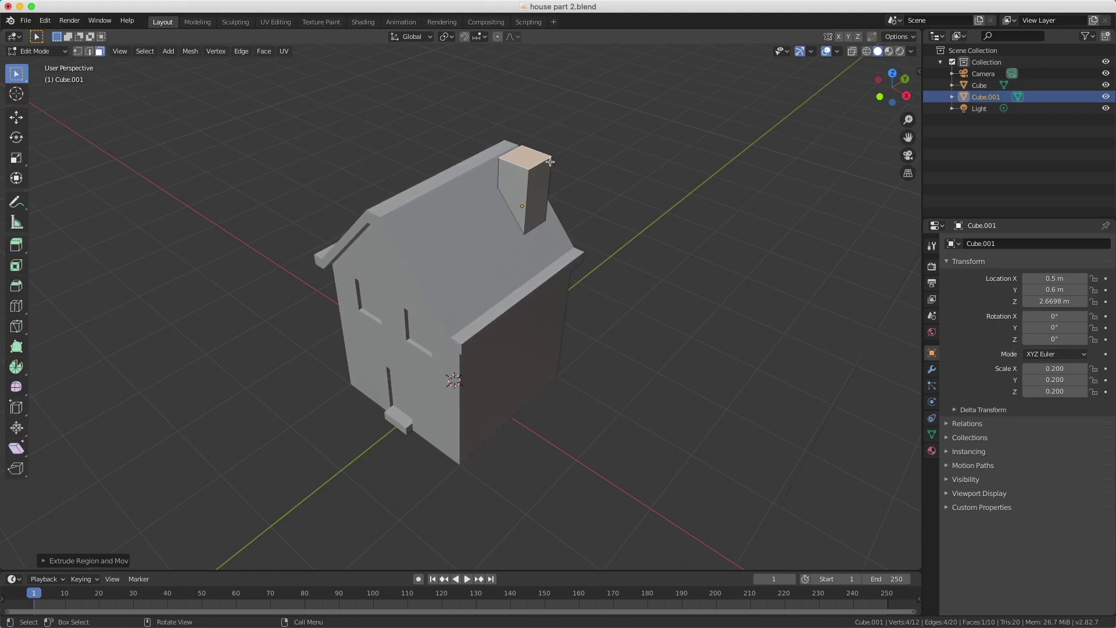
{"action": "key", "text": "s"}
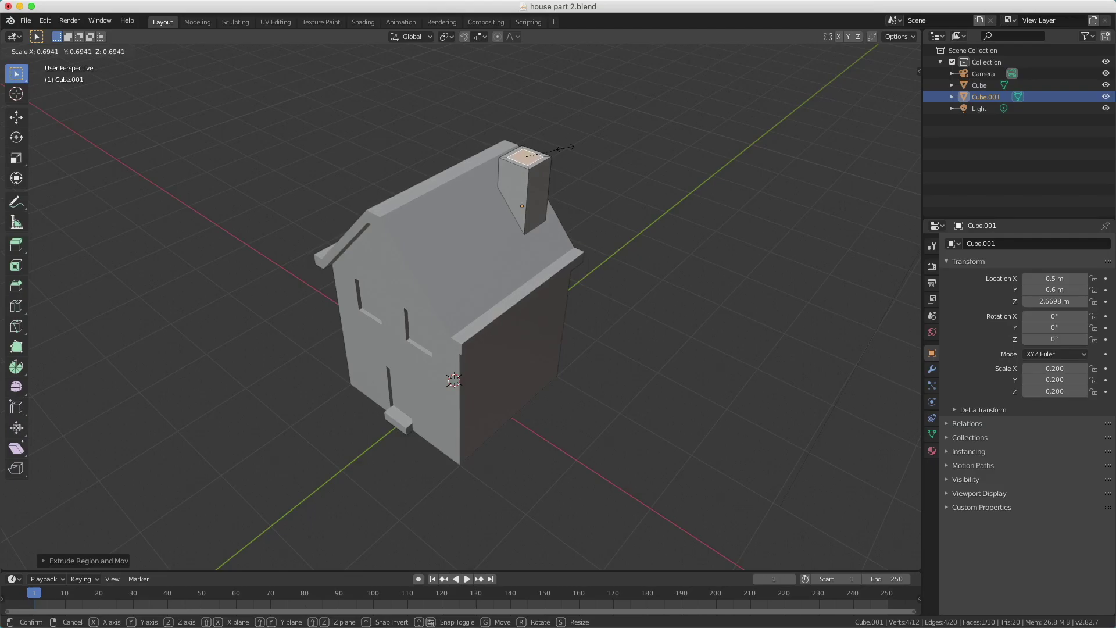
{"action": "left_click", "coordinate": [565, 149]}
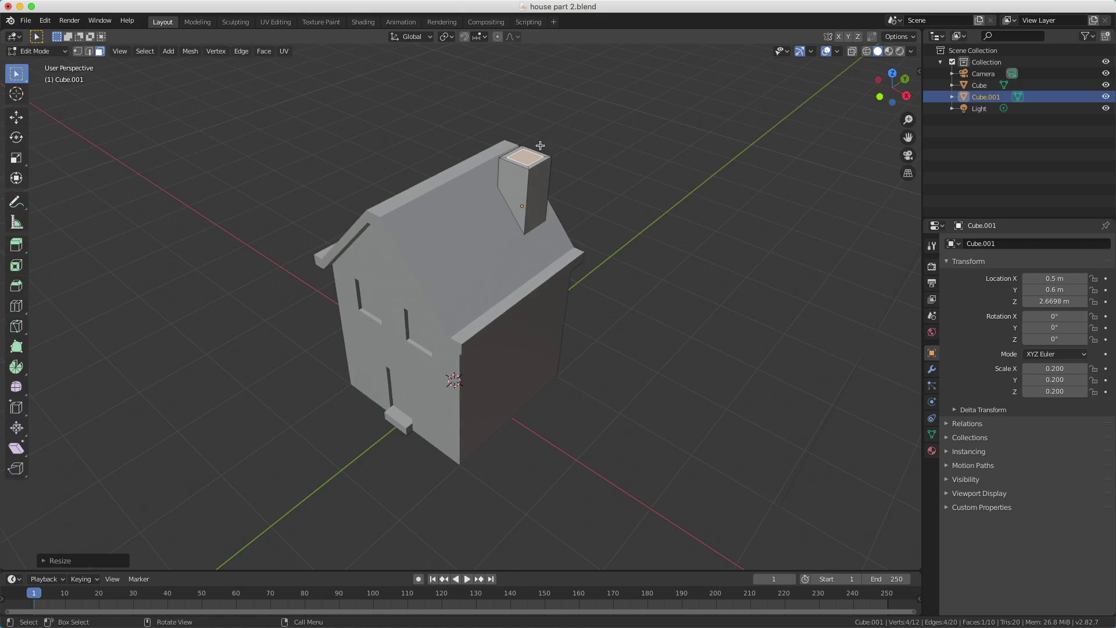
{"action": "key", "text": "e"}
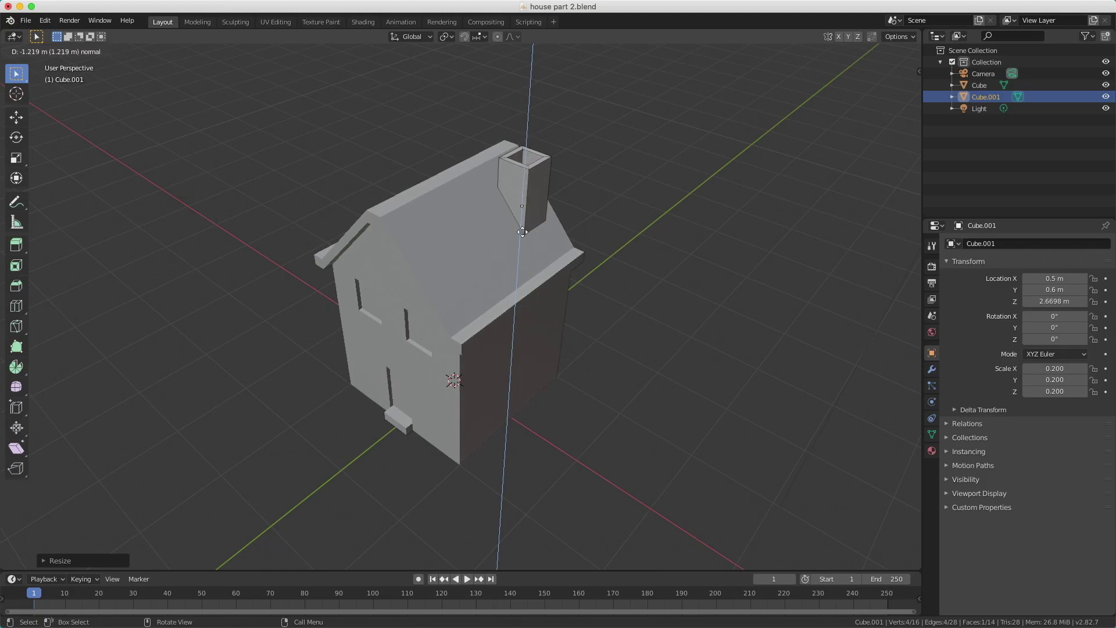
{"action": "left_click", "coordinate": [521, 191]}
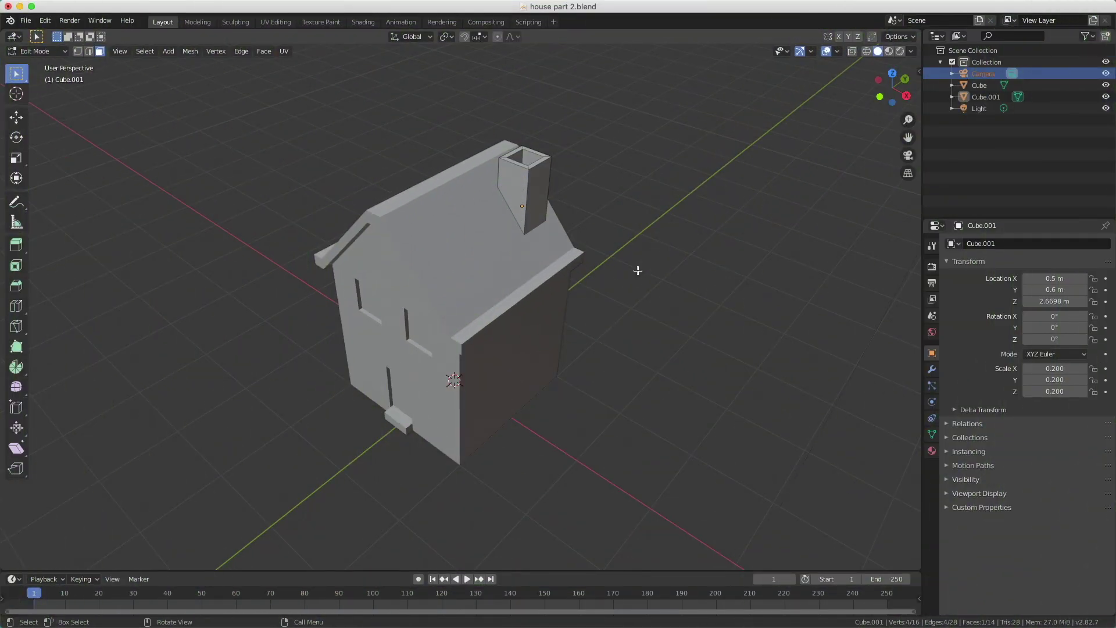
- Switch back to Object Mode and view the house and chimney through the scene camera
{"action": "key", "text": "Tab"}
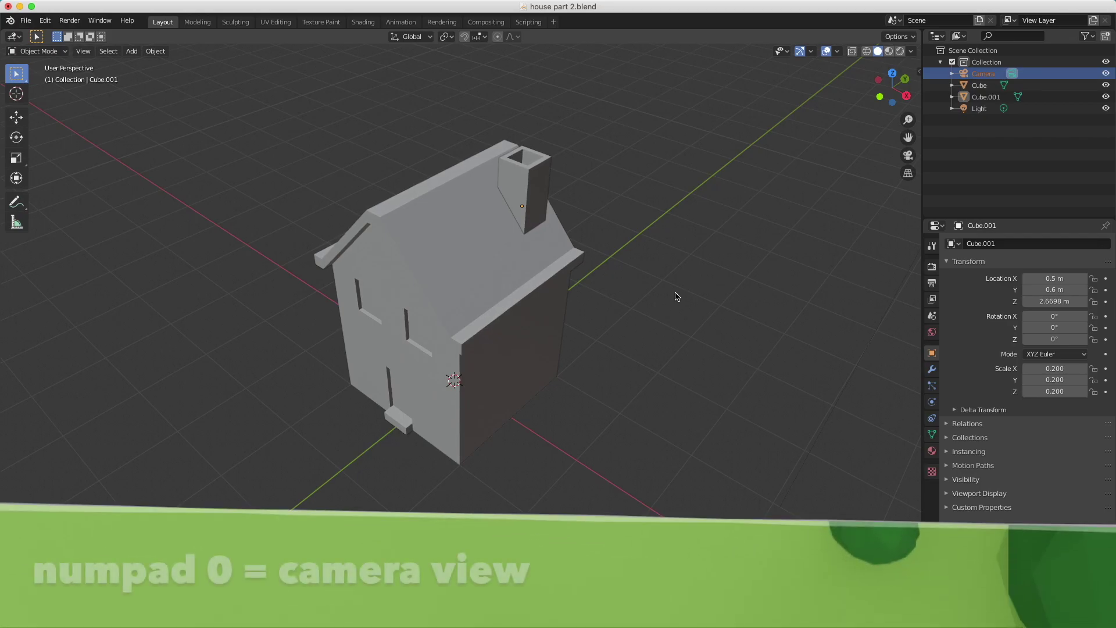
{"action": "key", "text": "KP_0"}
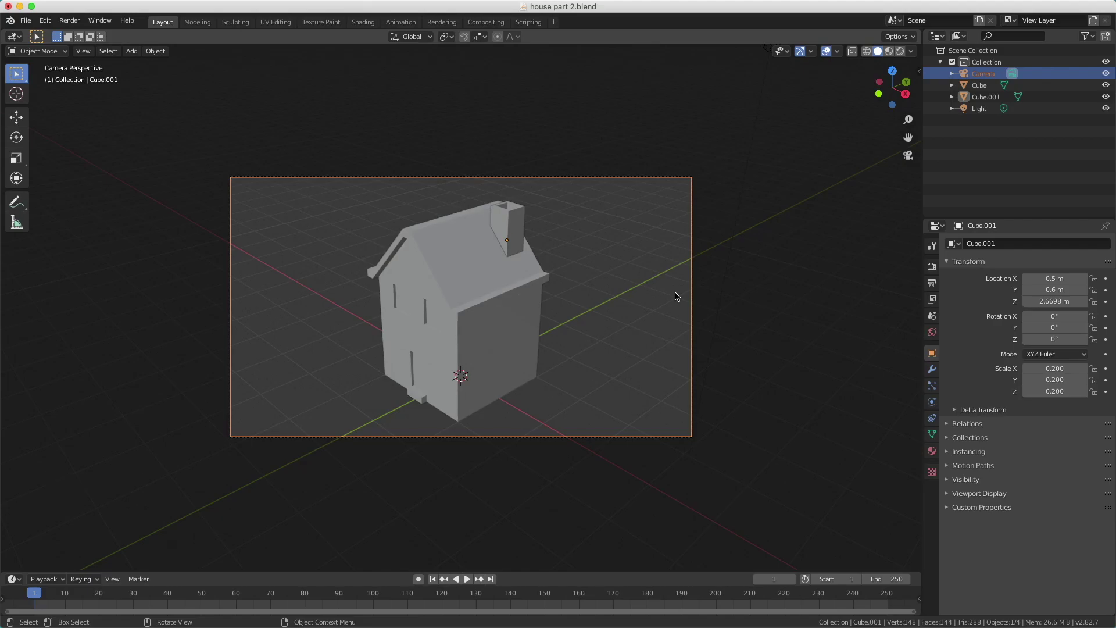
- Rename the main cube object to 'House' in the Outliner
{"action": "left_click", "coordinate": [983, 86]}
{"action": "double_click", "coordinate": [985, 86]}
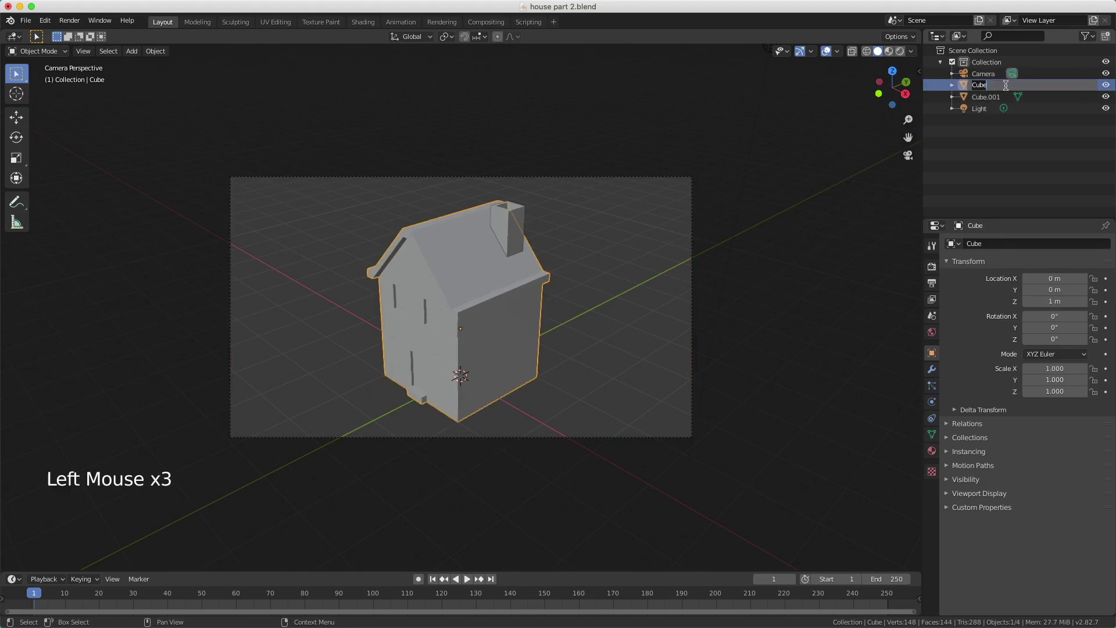
{"action": "type", "text": "House"}
{"action": "key", "text": "Return"}
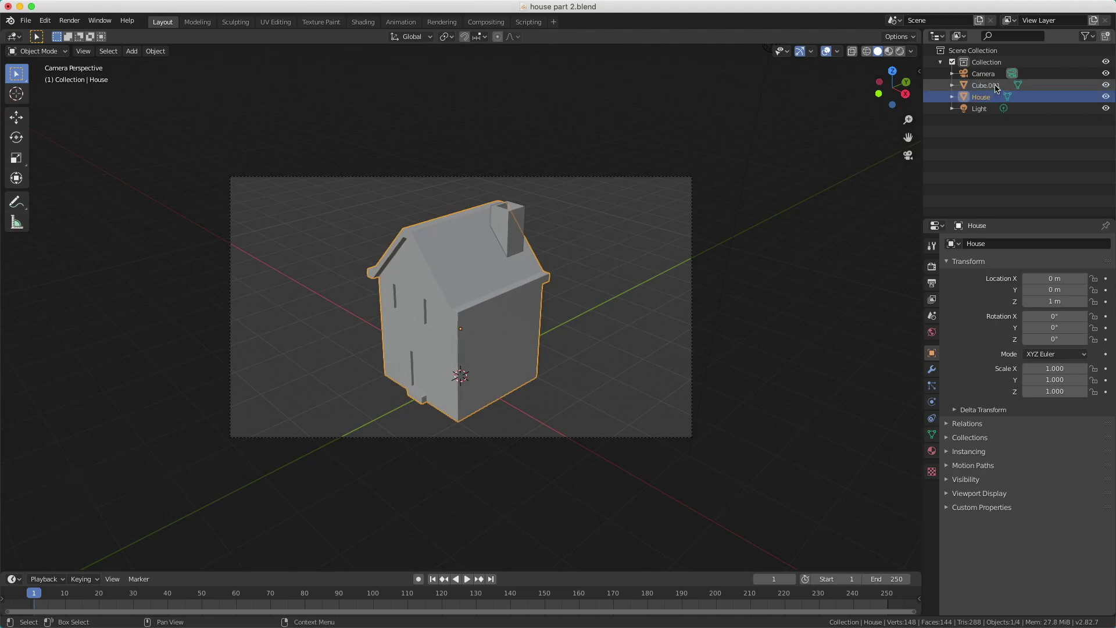
- Rename Cube.001 to 'Chimney' and deselect it
{"action": "left_click", "coordinate": [995, 87]}
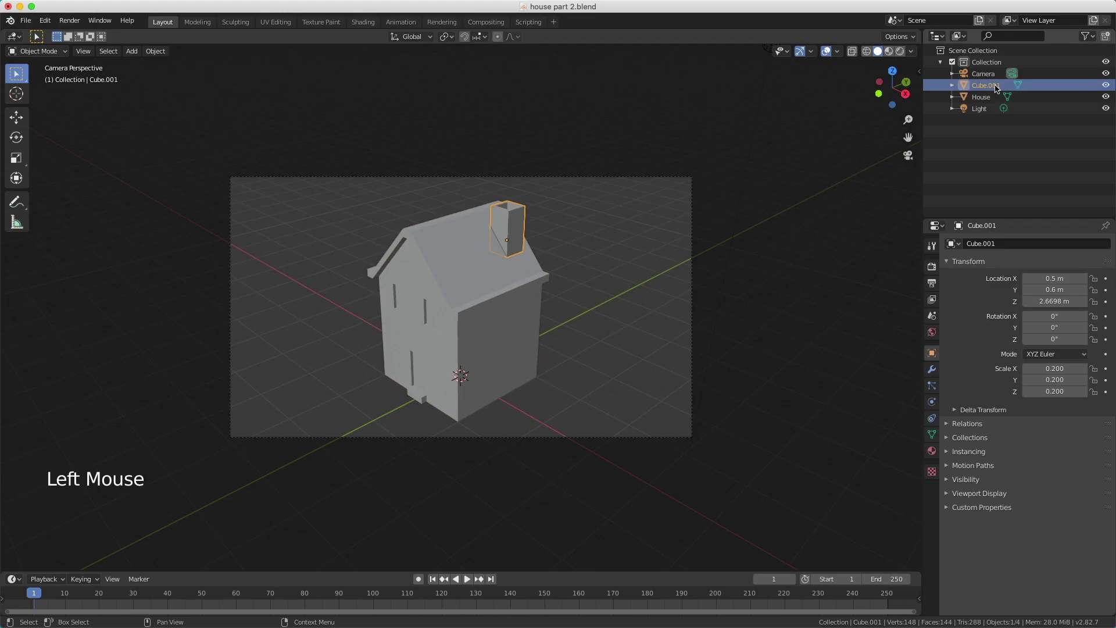
{"action": "double_click", "coordinate": [996, 87]}
{"action": "type", "text": "Ch"}
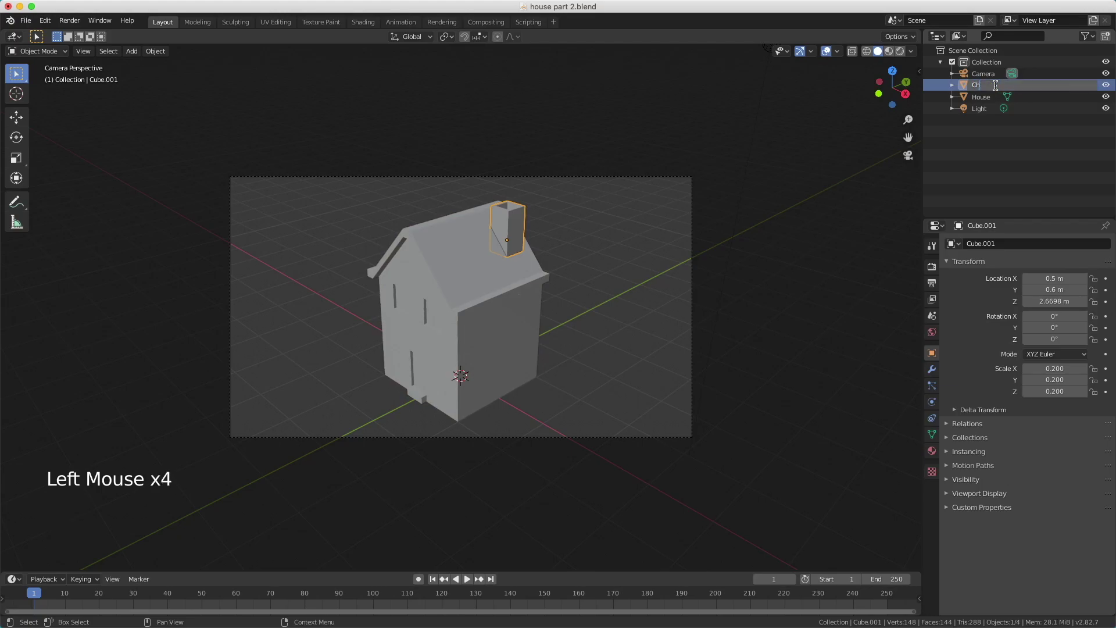
{"action": "type", "text": "imne"}
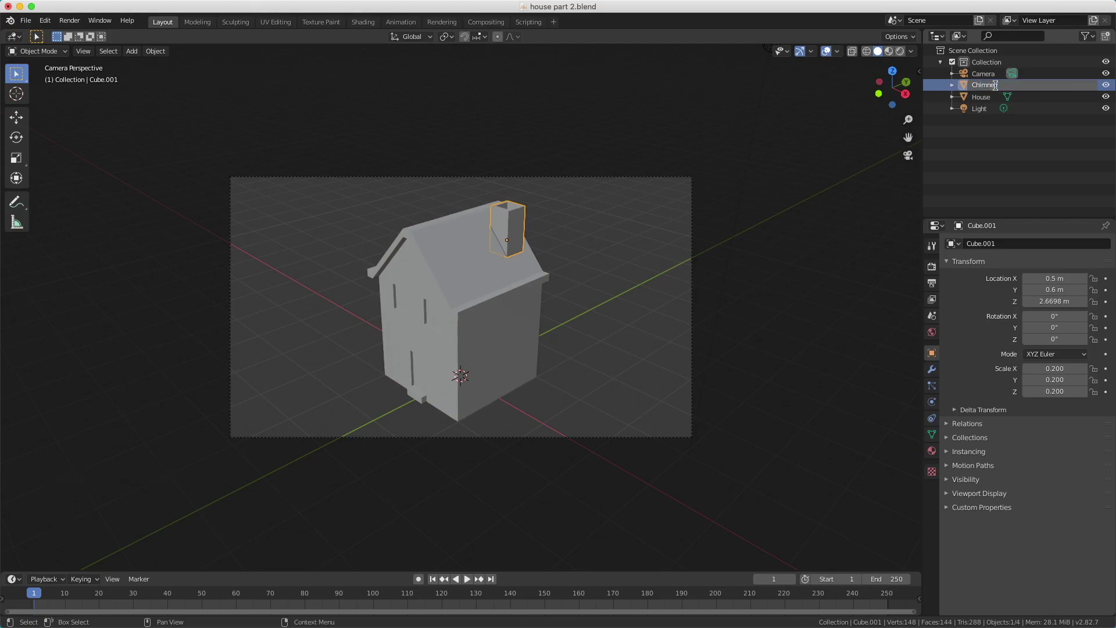
{"action": "type", "text": "y"}
{"action": "key", "text": "Return"}
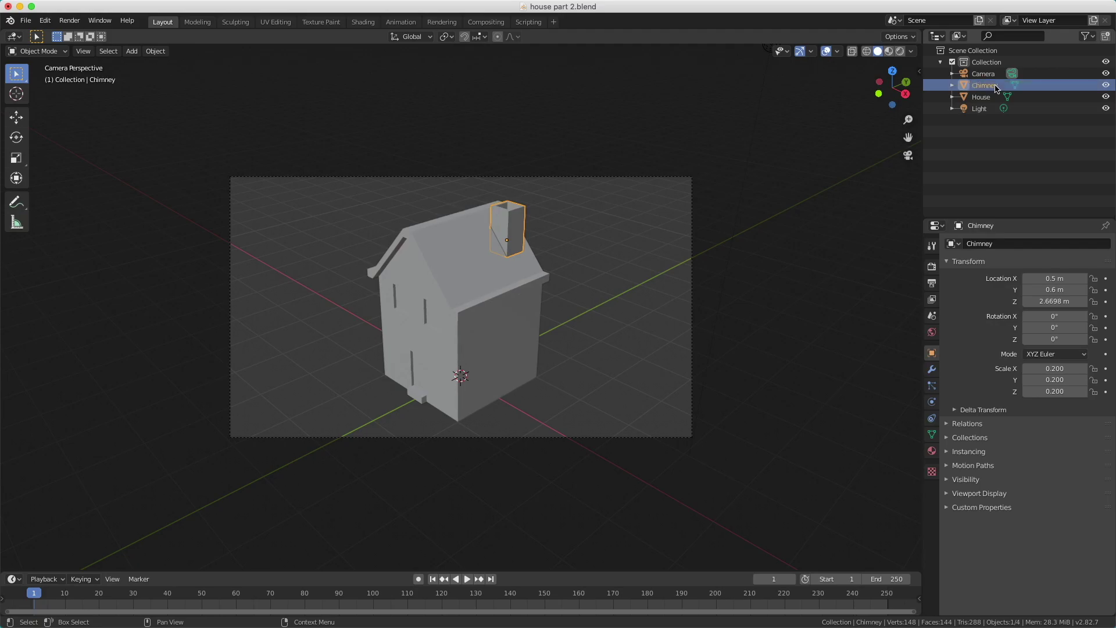
{"action": "left_click", "coordinate": [1006, 144]}
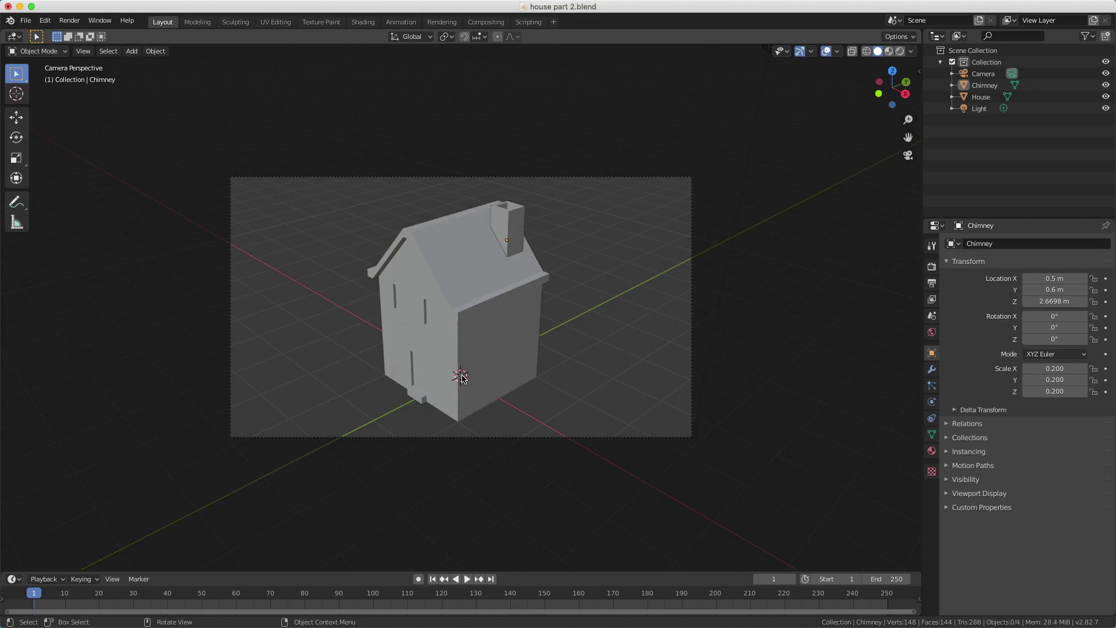
- Add a mesh Plane and scale it to 21.879 as a wide ground under the house
{"action": "key", "text": "shift"}
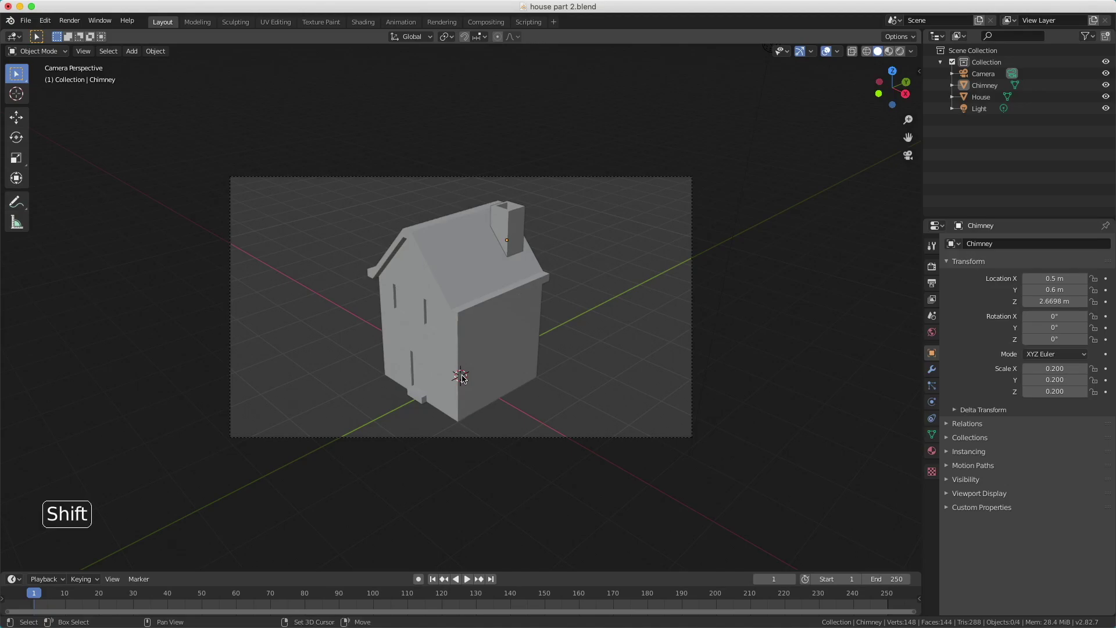
{"action": "key", "text": "shift+a"}
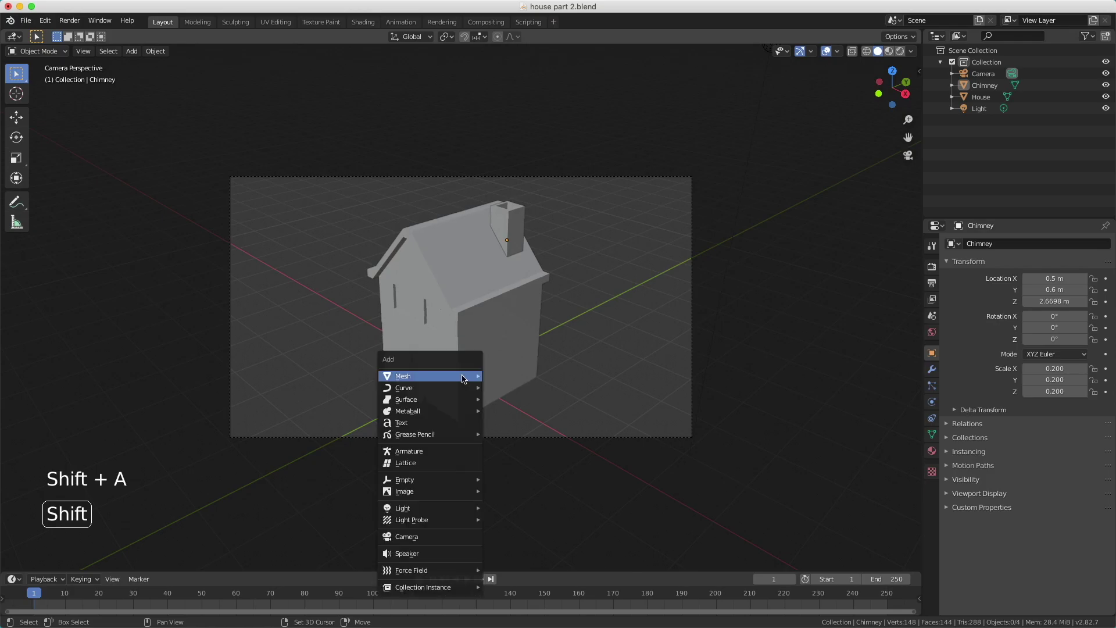
{"action": "mouse_move", "coordinate": [462, 376]}
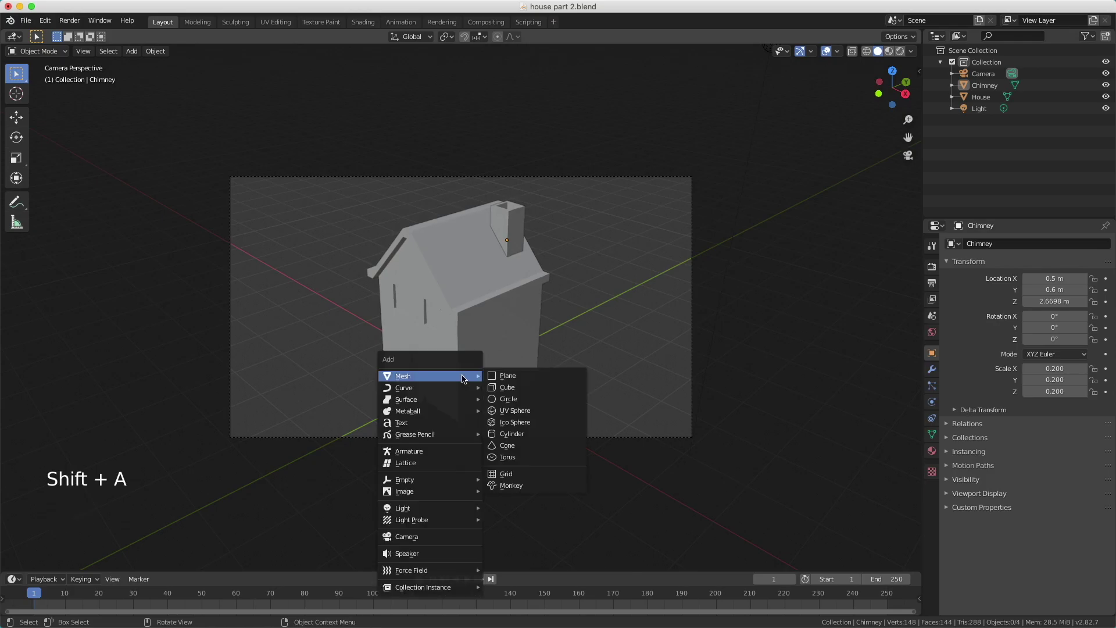
{"action": "left_click", "coordinate": [510, 378]}
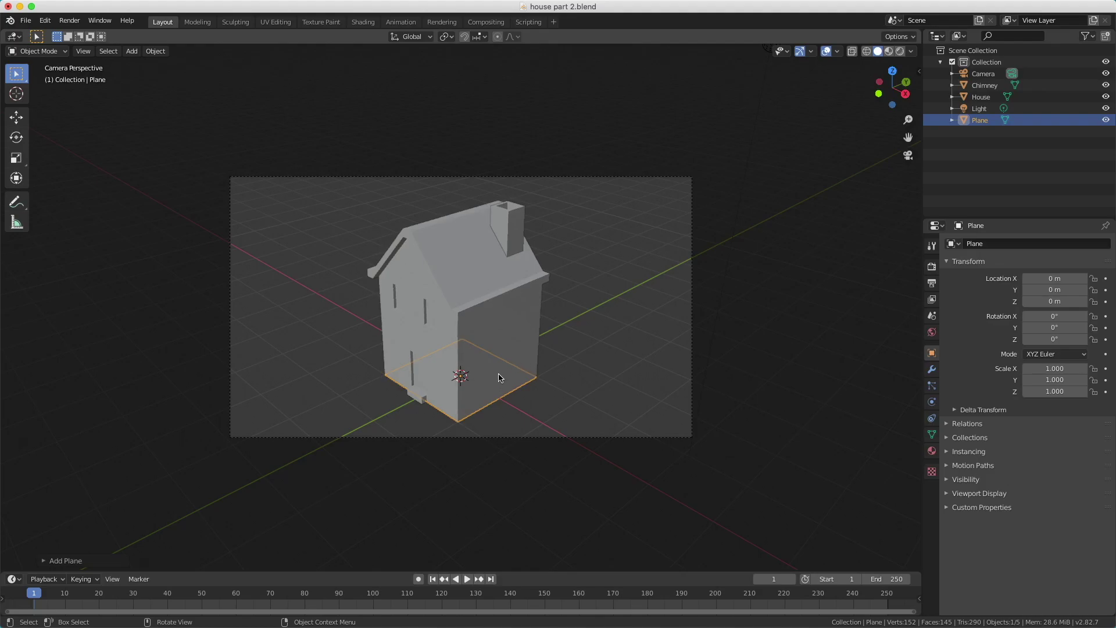
{"action": "key", "text": "s"}
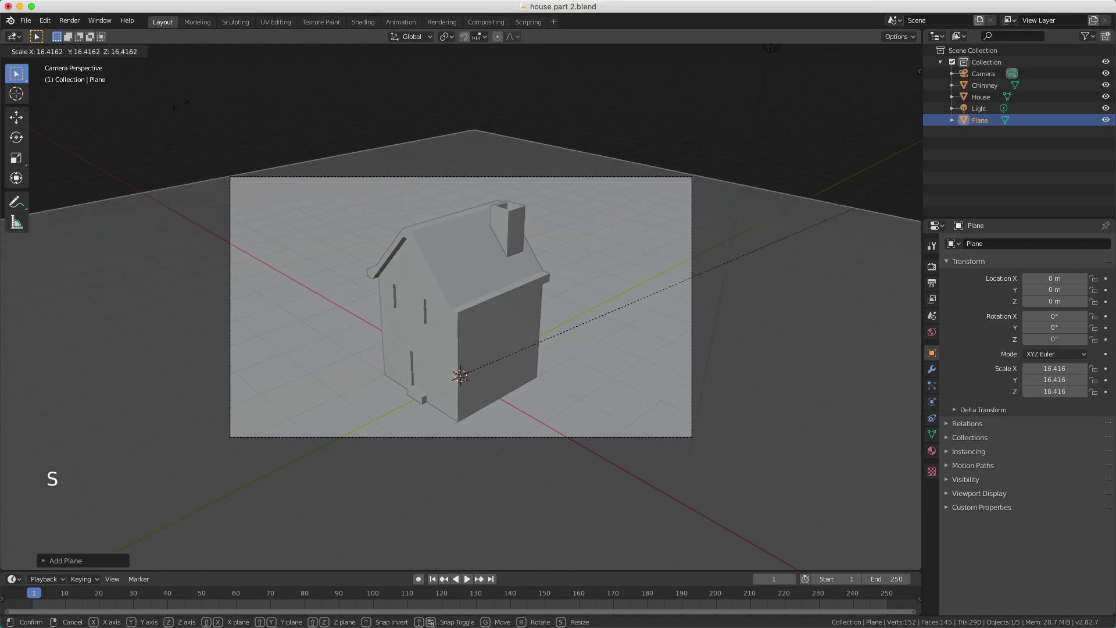
{"action": "left_click", "coordinate": [378, 505]}
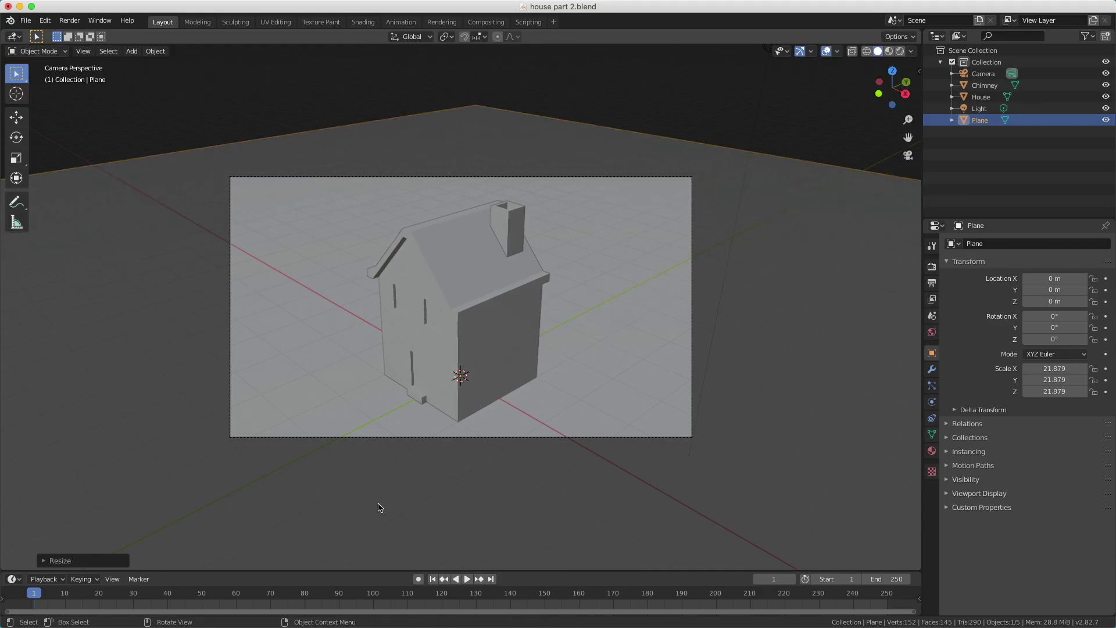